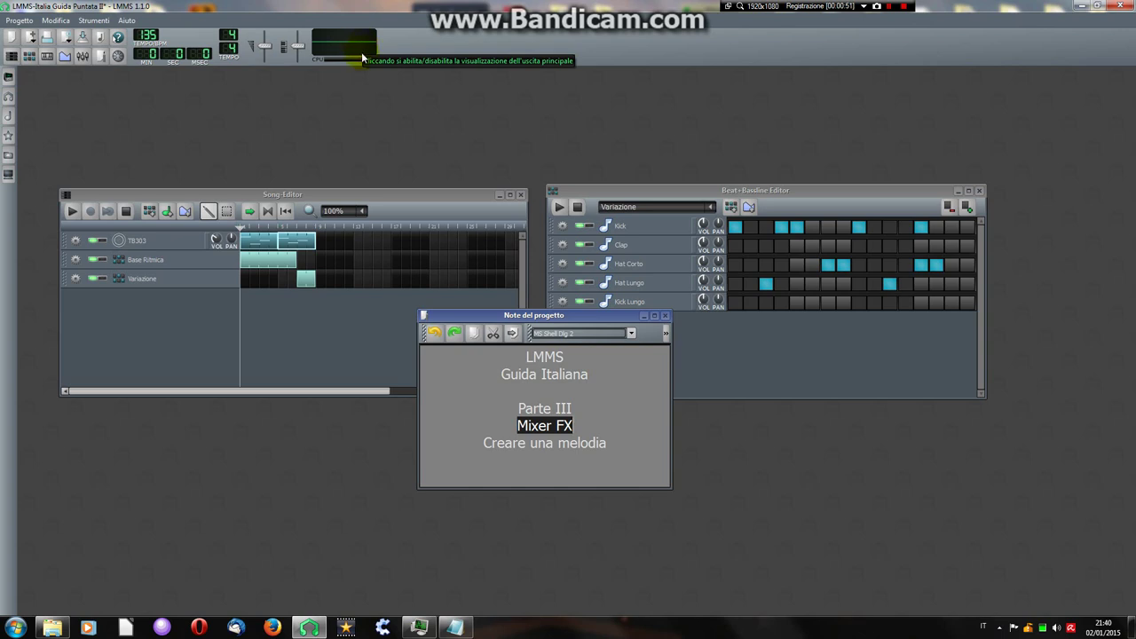
# Close the project notes window and open the FX mixer below the Song-Editor and Beat+Bassline Editor.
pyautogui.moveTo(571, 316); pyautogui.dragTo(559, 365)
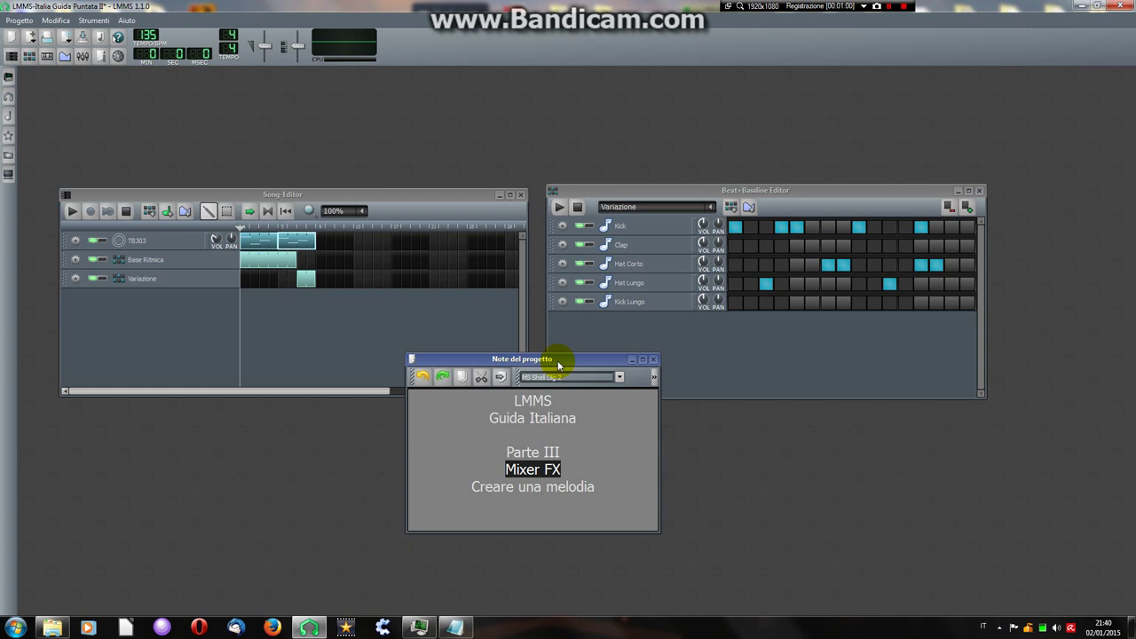
pyautogui.click(653, 359)
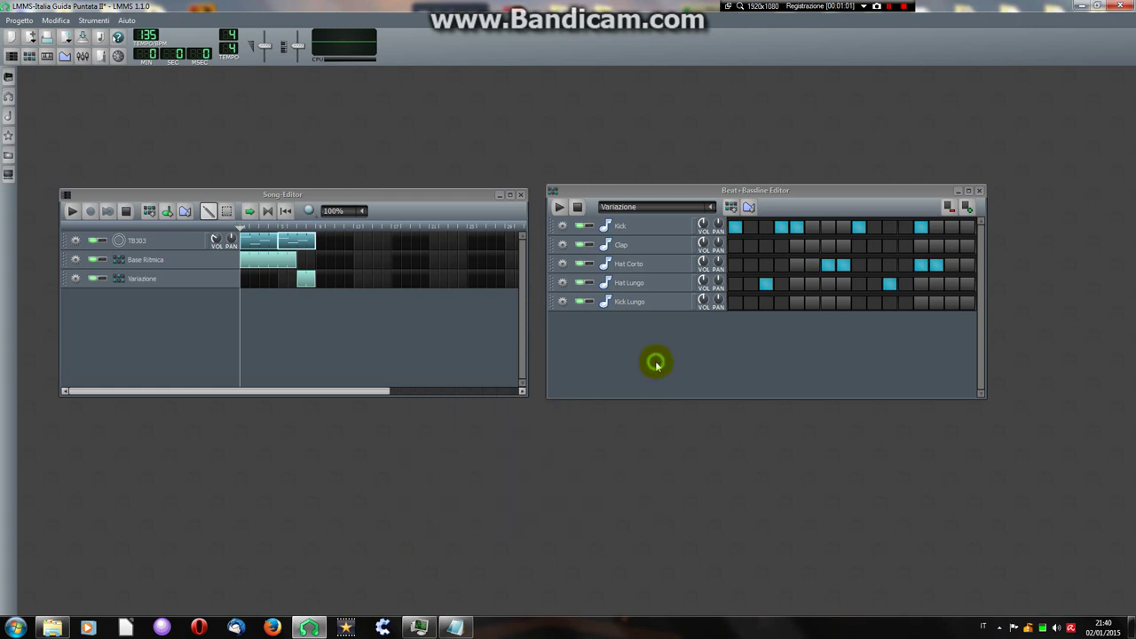
pyautogui.click(84, 58)
pyautogui.moveTo(583, 291); pyautogui.dragTo(578, 321)
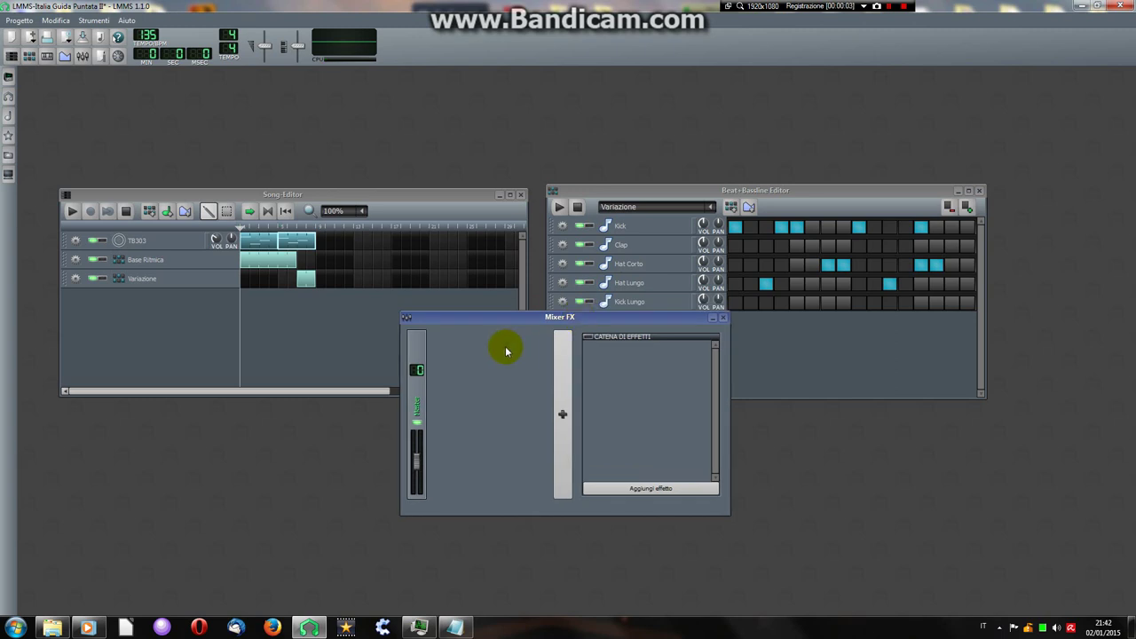
# Play the song briefly to observe the Master channel's level in the FX mixer, and stop playback.
pyautogui.click(75, 213)
pyautogui.click(476, 431)
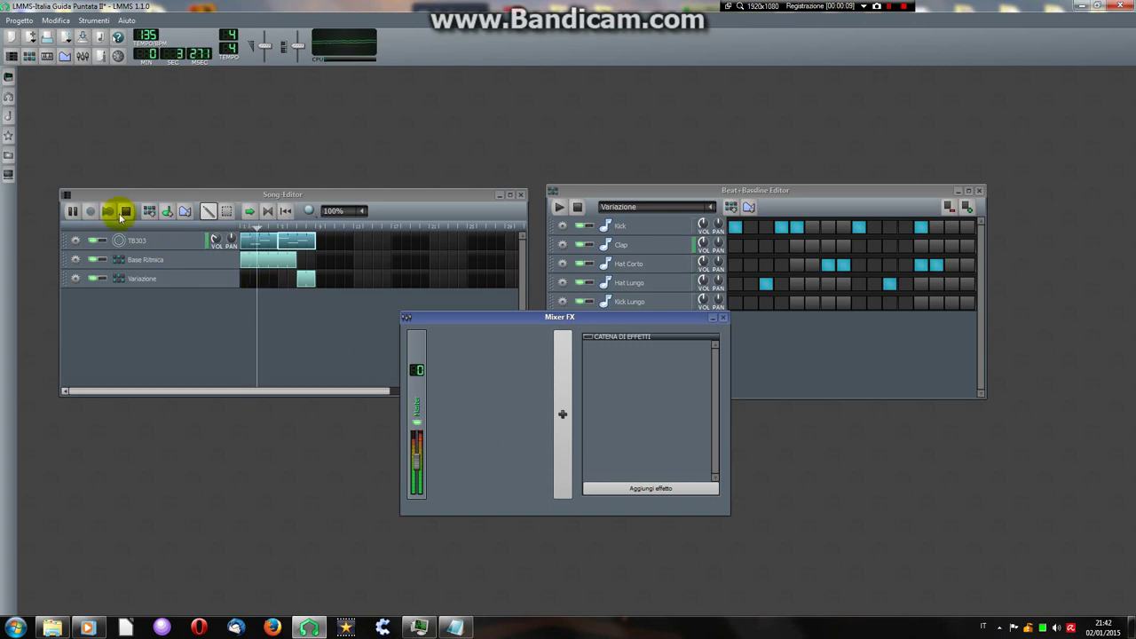
pyautogui.click(125, 211)
pyautogui.click(449, 438)
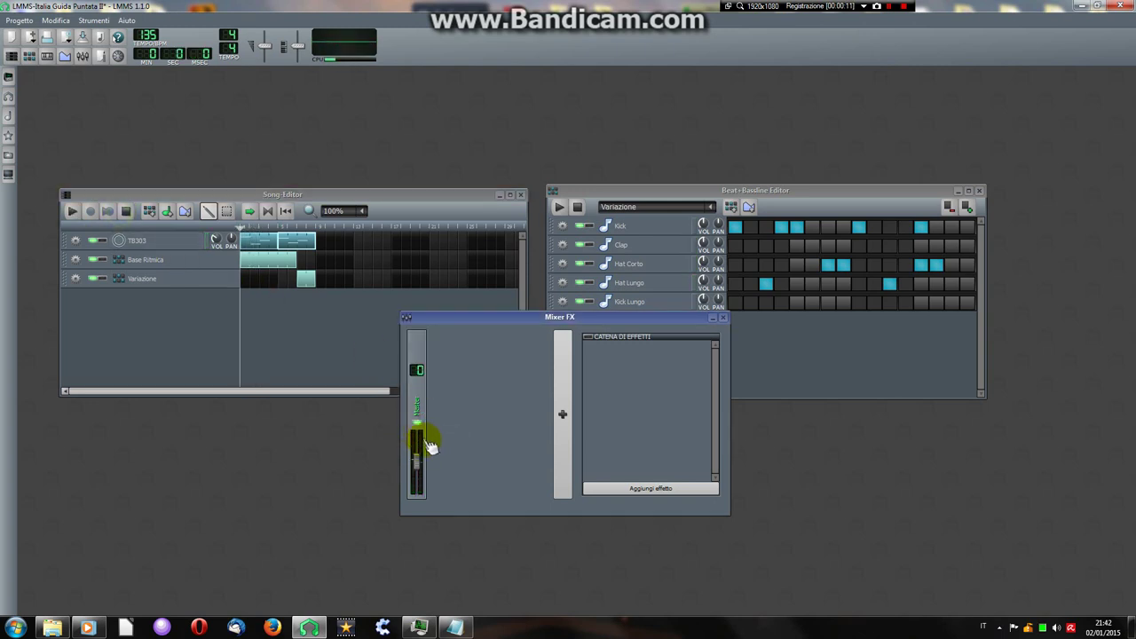
pyautogui.moveTo(429, 446); pyautogui.dragTo(429, 439)
# Add three new channels to the FX mixer.
pyautogui.click(559, 402)
pyautogui.click(559, 404)
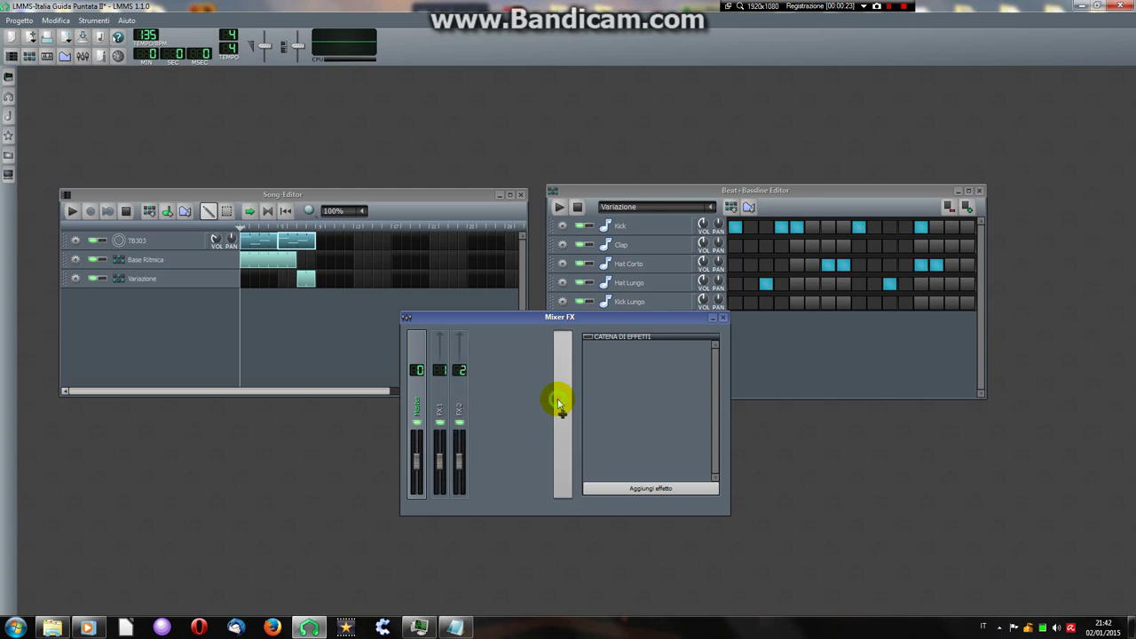
pyautogui.click(560, 404)
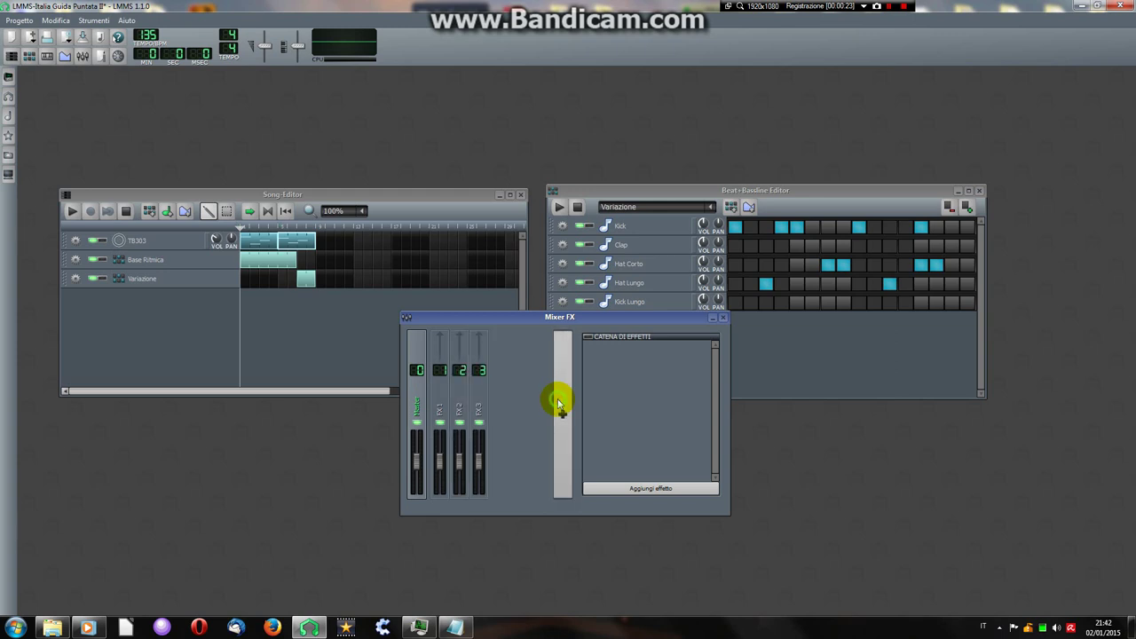
# Rename mixer channel FX 1 as Basso and channel FX 2 as Drums.
pyautogui.rightClick(443, 408)
pyautogui.click(436, 406)
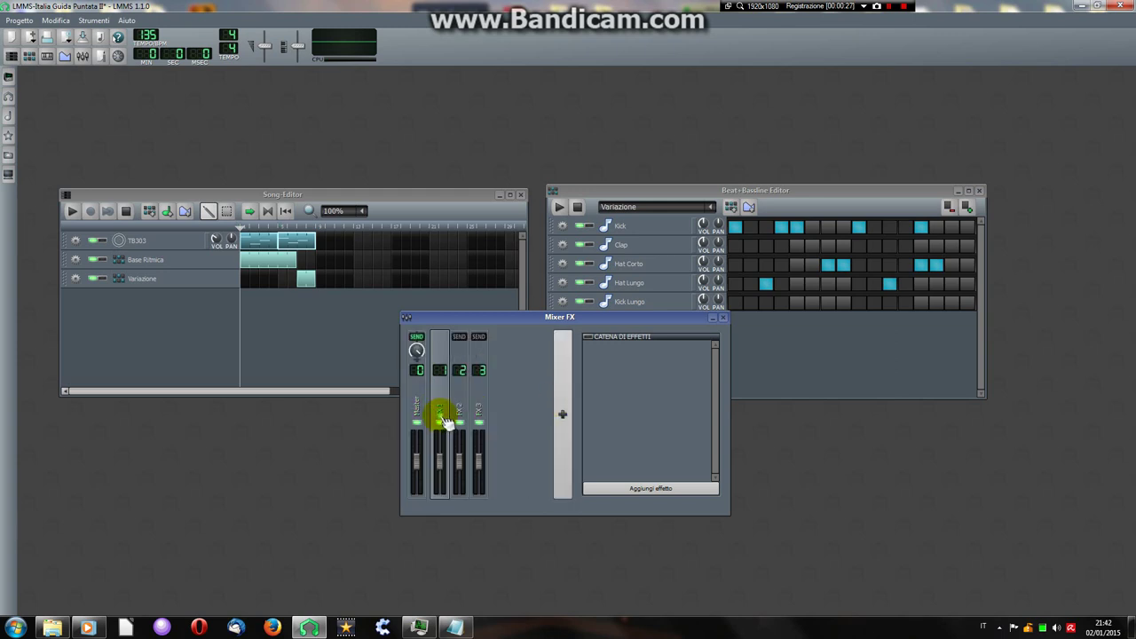
pyautogui.doubleClick(443, 413)
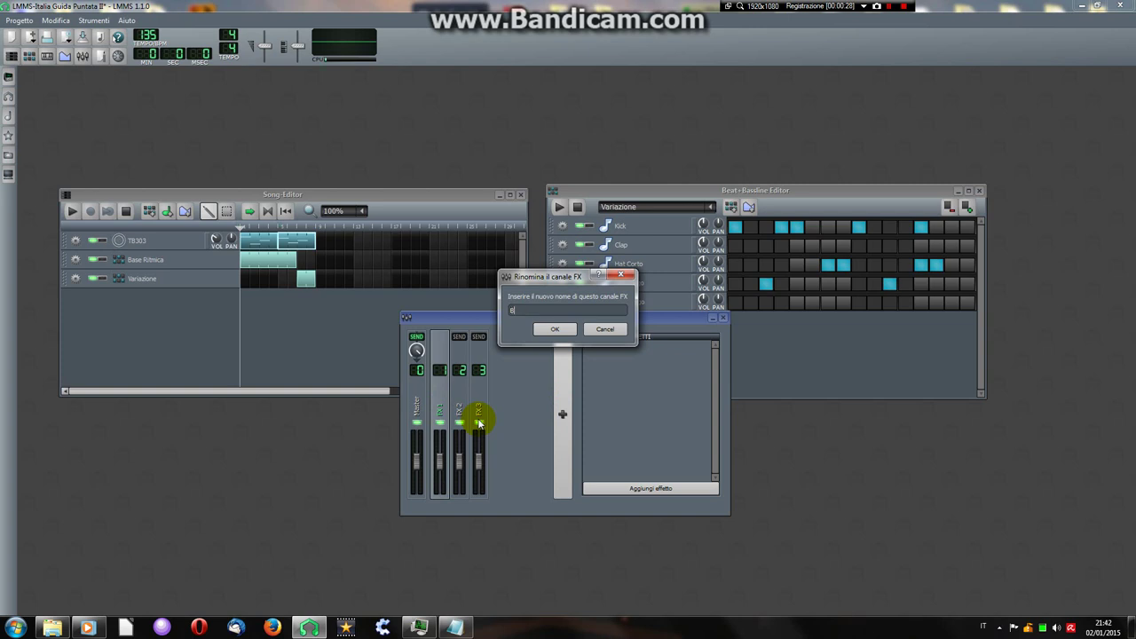
pyautogui.press('Return')
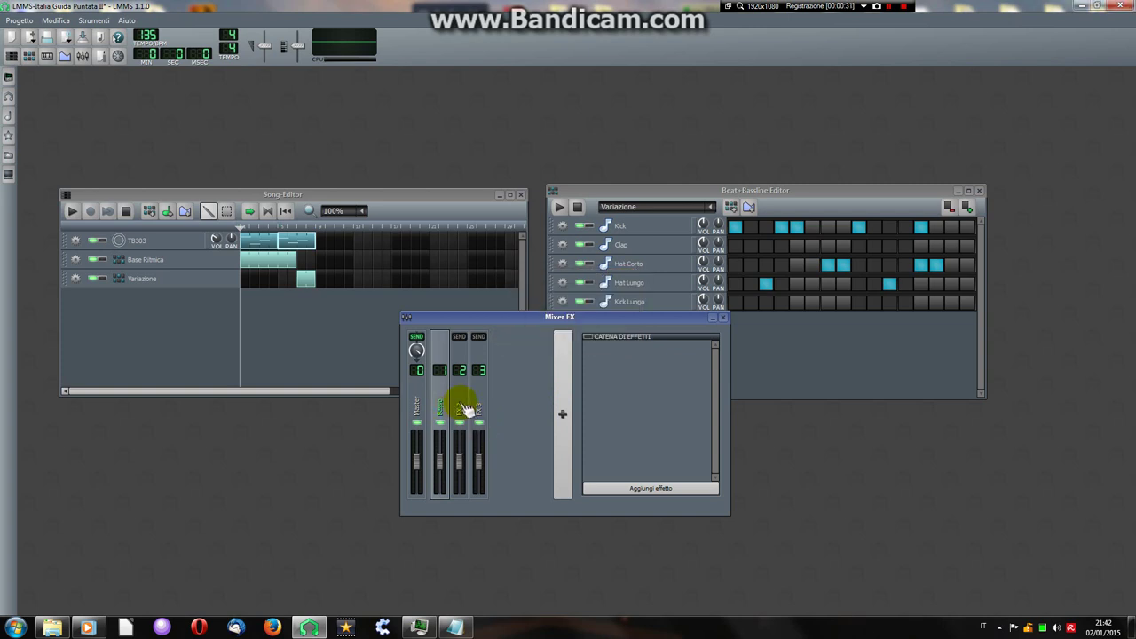
pyautogui.doubleClick(469, 409)
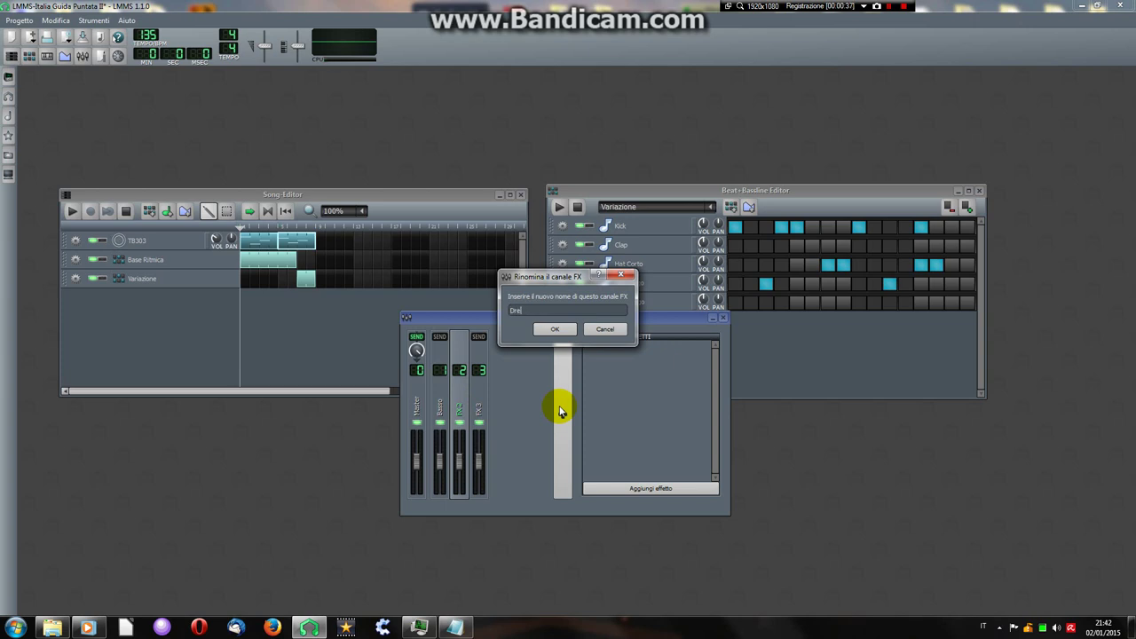
pyautogui.write('Drums')
pyautogui.press('Return')
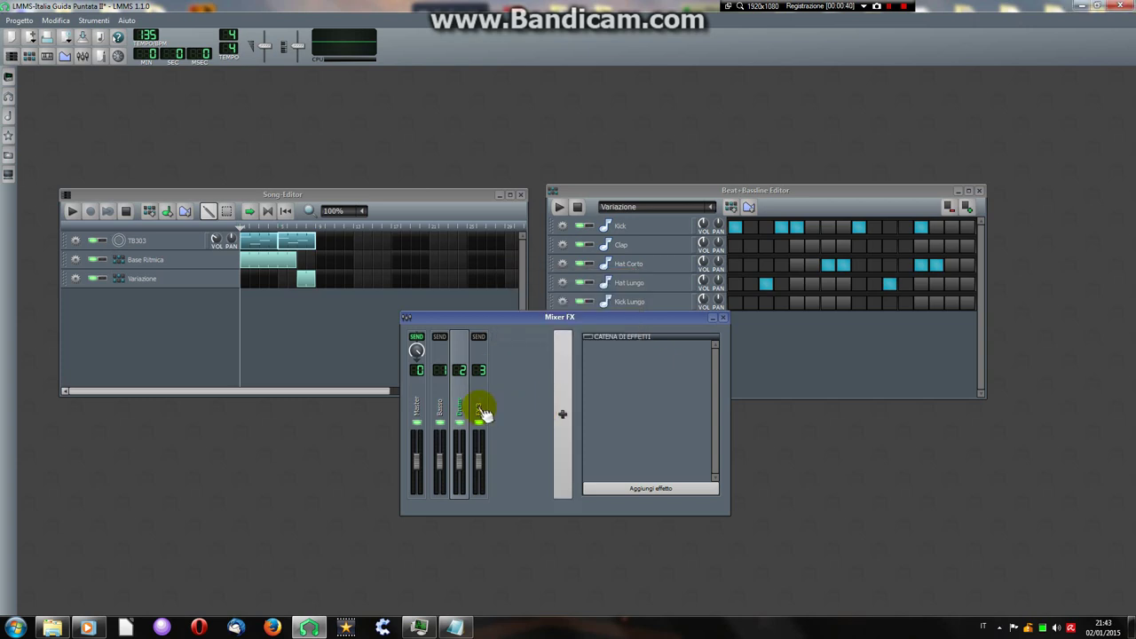
# Route the TB303 instrument to FX channel 1 and bring the Song-Editor back to the front.
pyautogui.moveTo(515, 317); pyautogui.dragTo(504, 379)
pyautogui.click(434, 470)
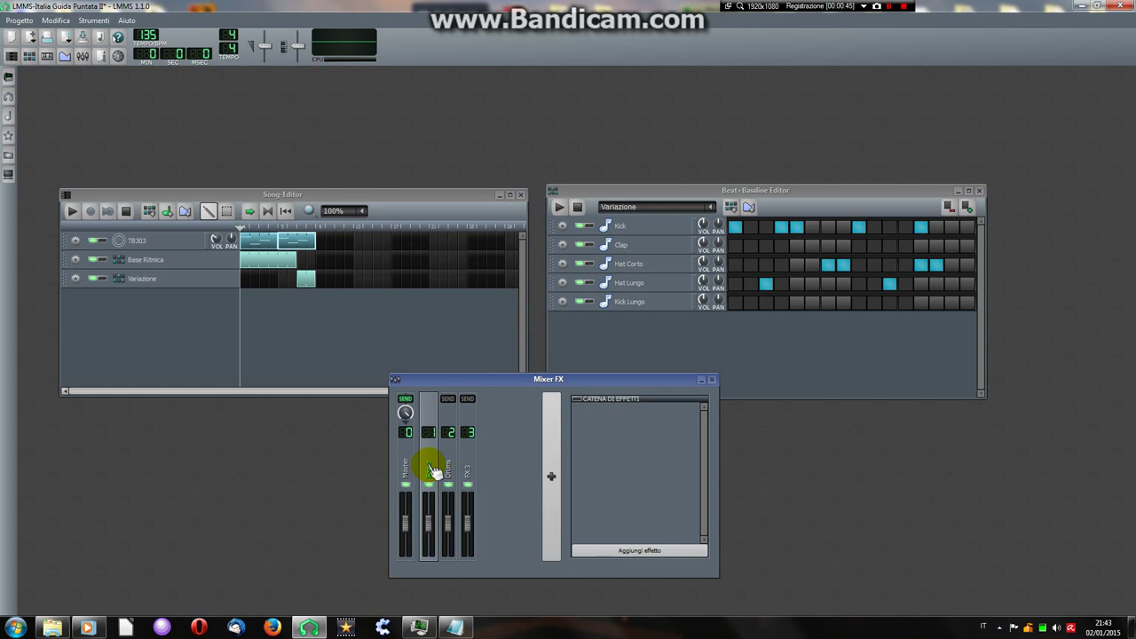
pyautogui.click(167, 243)
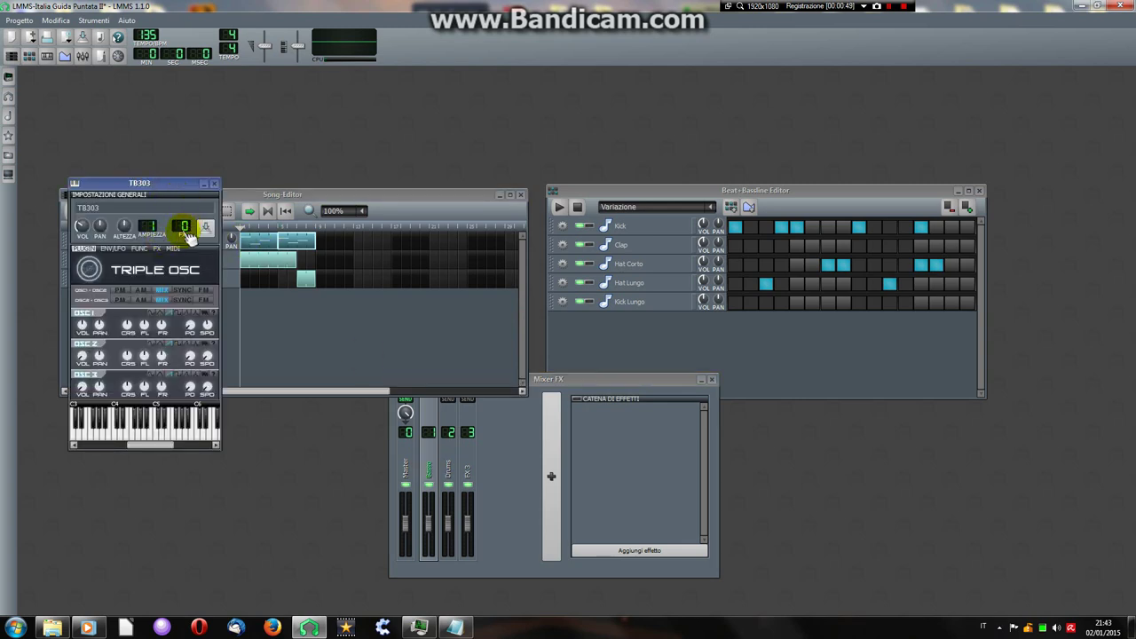
pyautogui.click(188, 229)
pyautogui.click(423, 465)
pyautogui.click(431, 433)
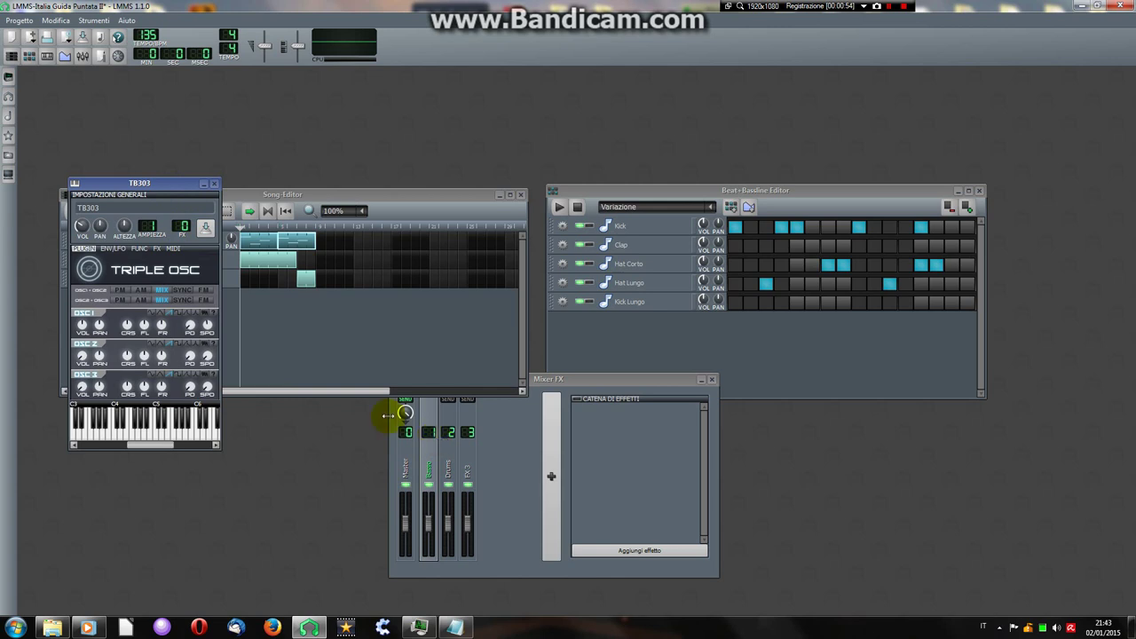
pyautogui.click(185, 228)
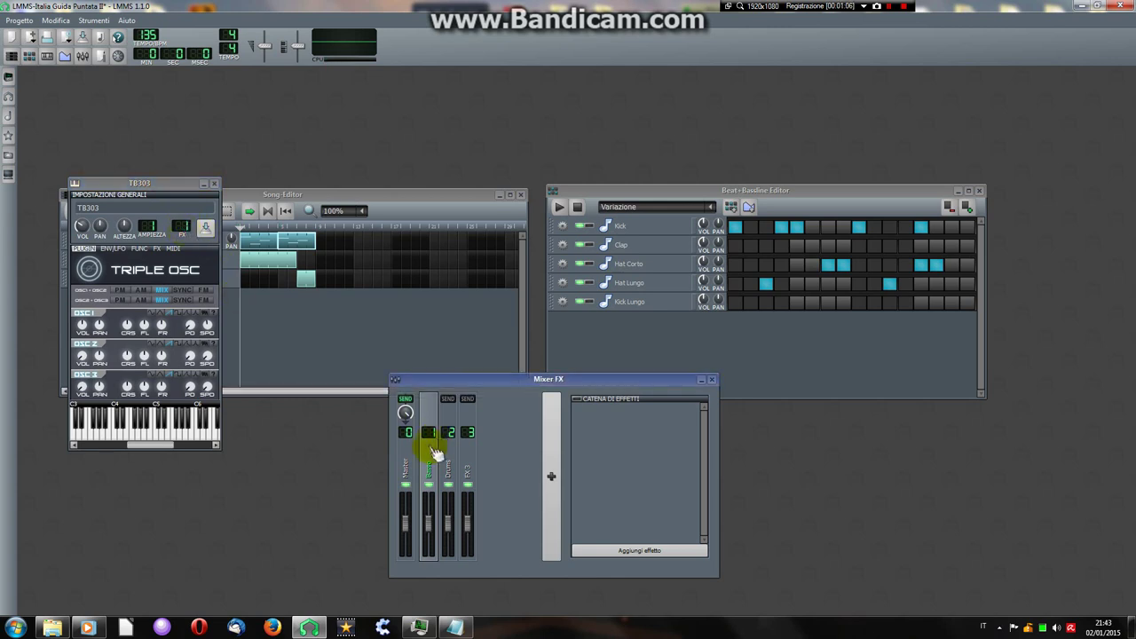
pyautogui.click(280, 193)
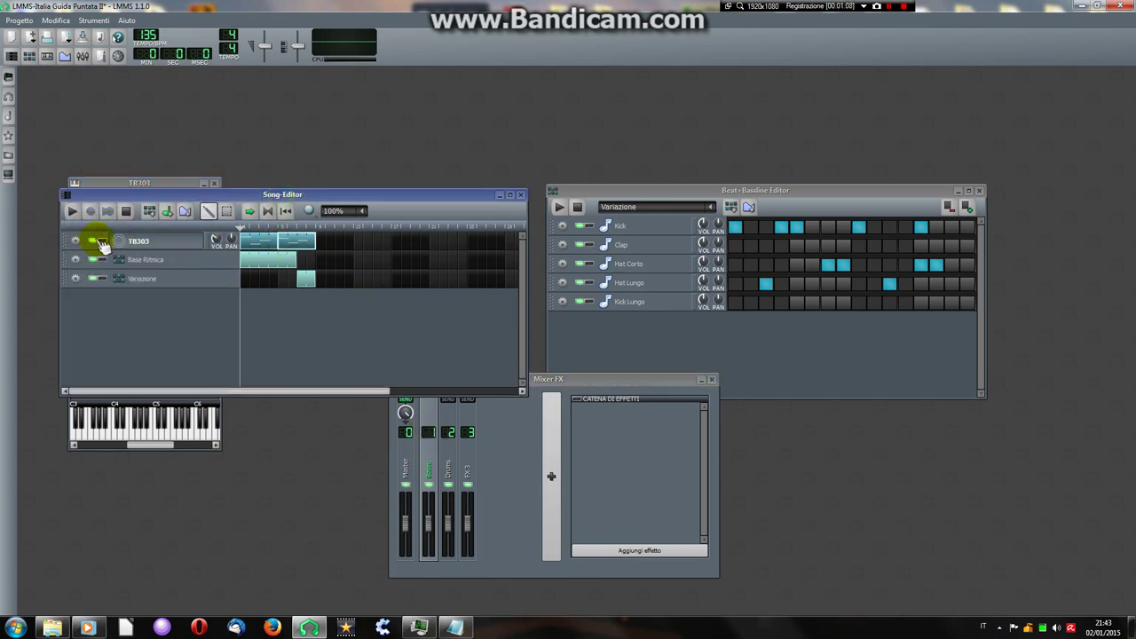
# Route the Kick, Clap, Hat Corto, Hat Lungo and Kick Lungo instruments to FX channel 2.
pyautogui.click(641, 231)
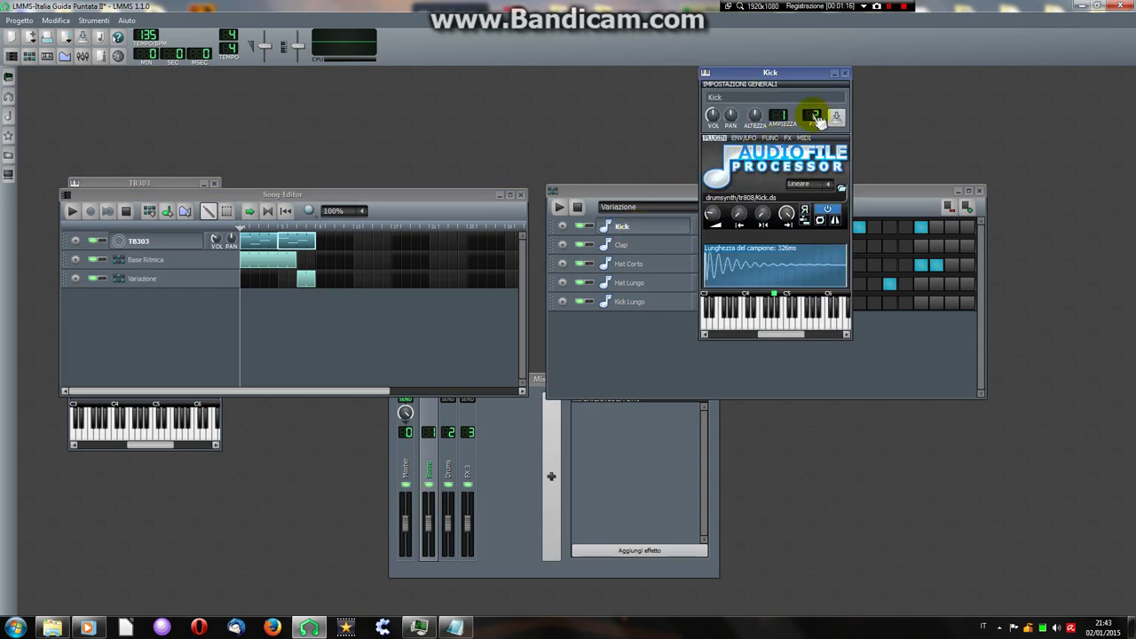
pyautogui.click(640, 245)
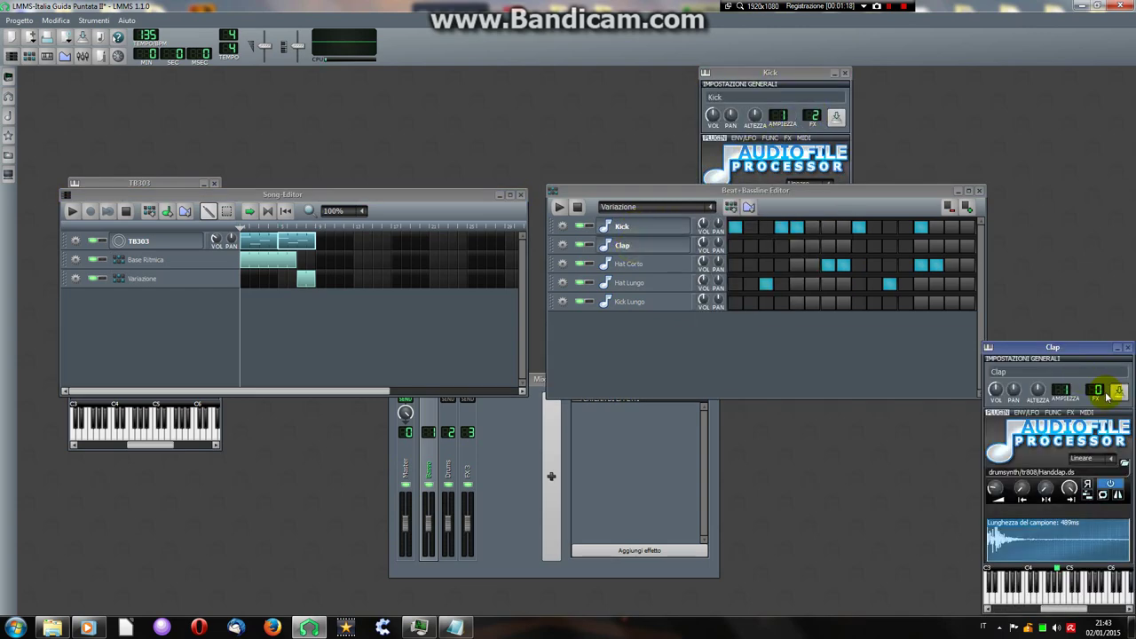
pyautogui.click(626, 263)
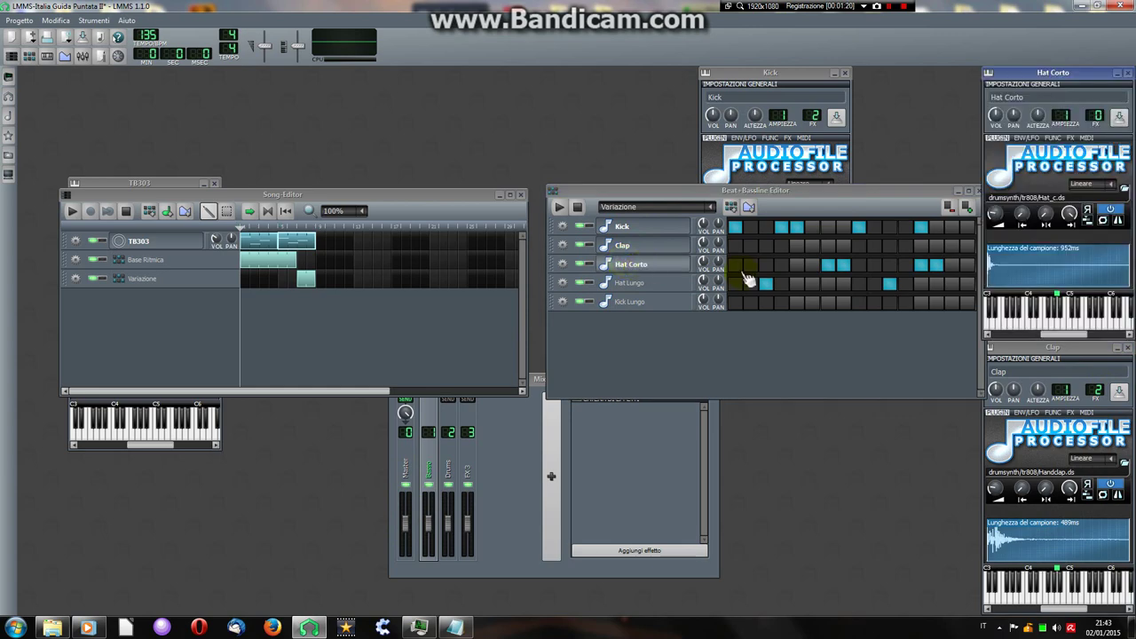
pyautogui.scroll(1, 1096, 116)
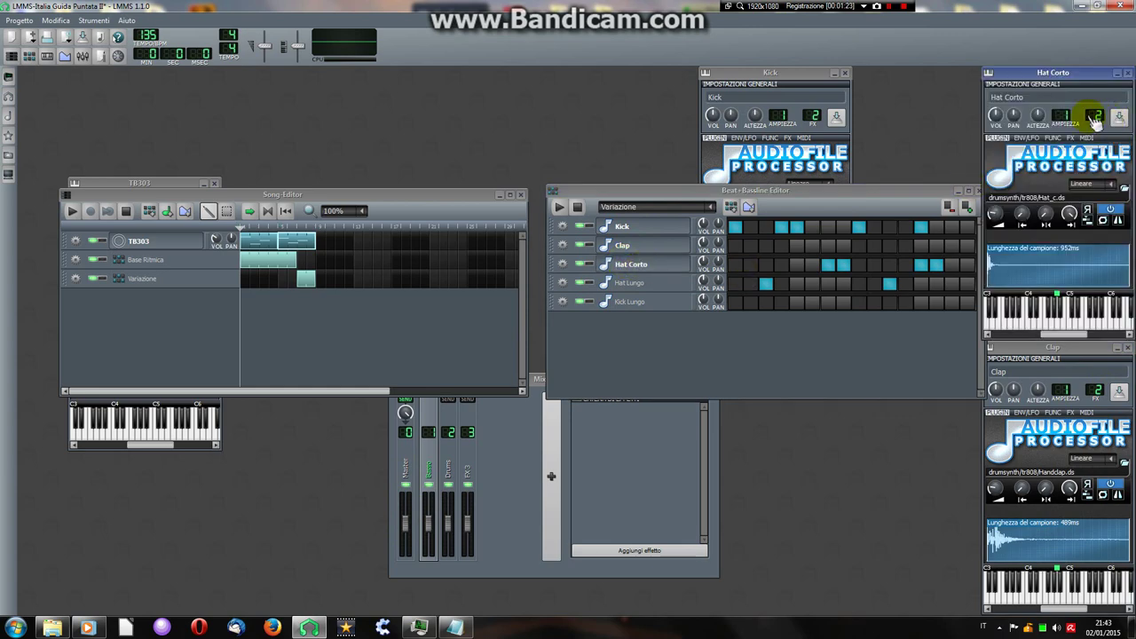
pyautogui.click(647, 283)
pyautogui.scroll(2, 340, 391)
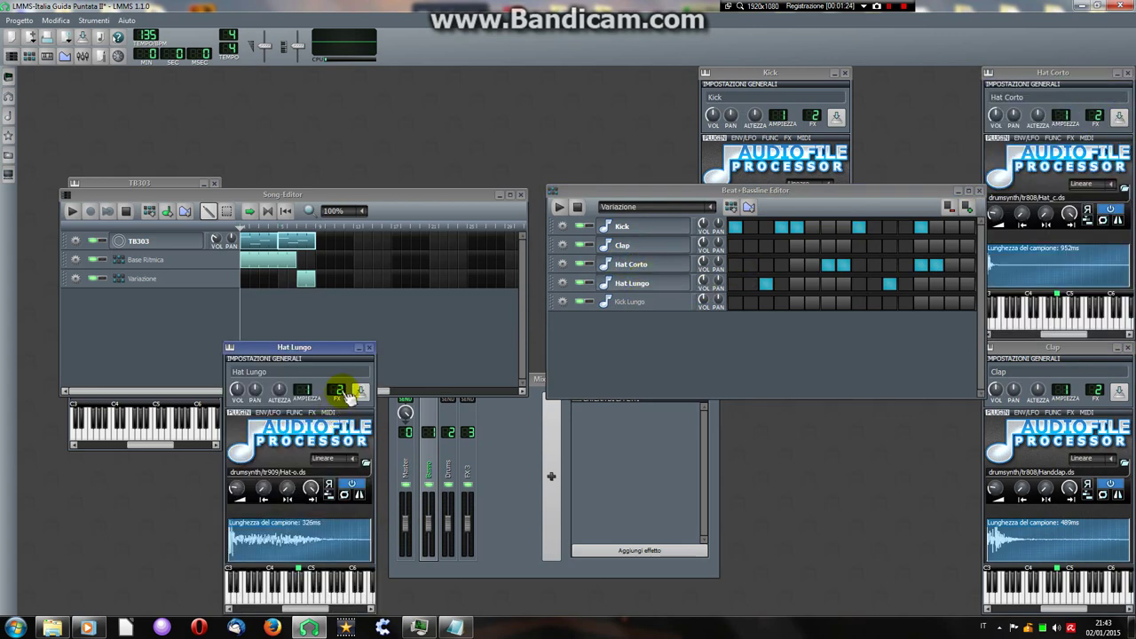
pyautogui.click(653, 302)
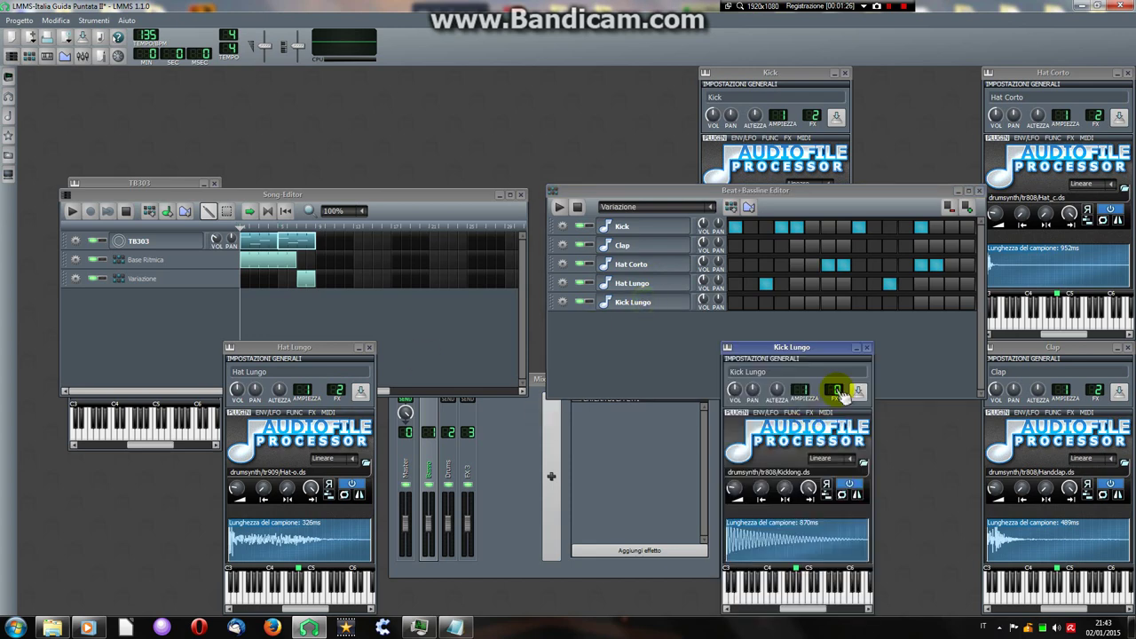
# Close the instrument windows of all five drum tracks.
pyautogui.click(662, 302)
pyautogui.click(661, 282)
pyautogui.click(661, 263)
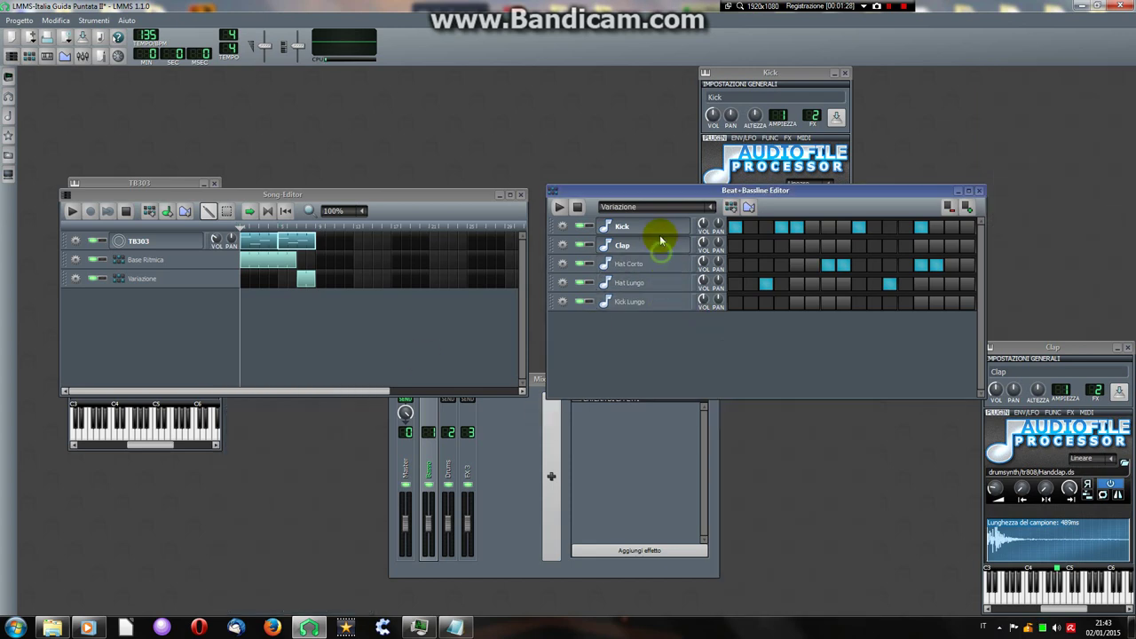
pyautogui.click(661, 227)
pyautogui.click(660, 245)
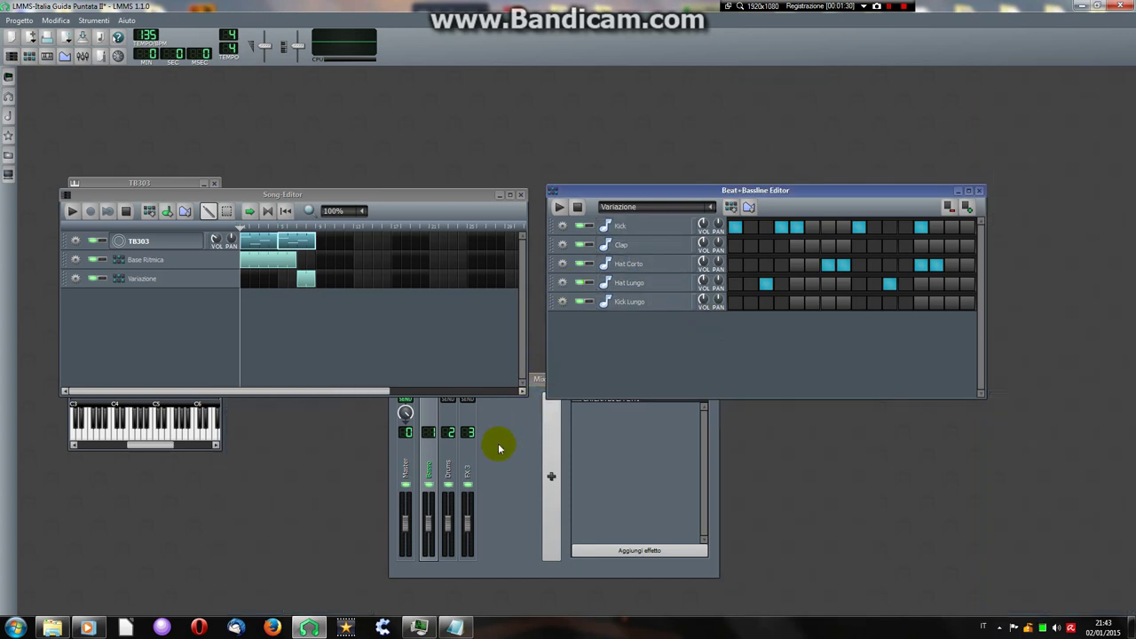
# Lower the Drums channel's fader in the FX mixer, playing the song before and after to compare the levels.
pyautogui.click(73, 210)
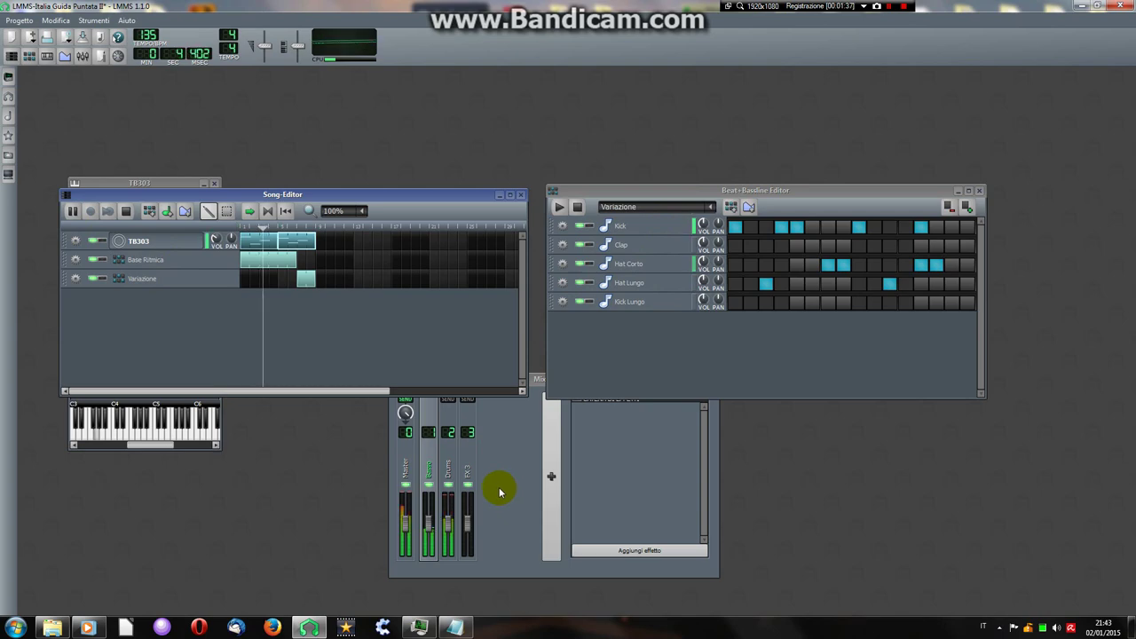
pyautogui.press('space')
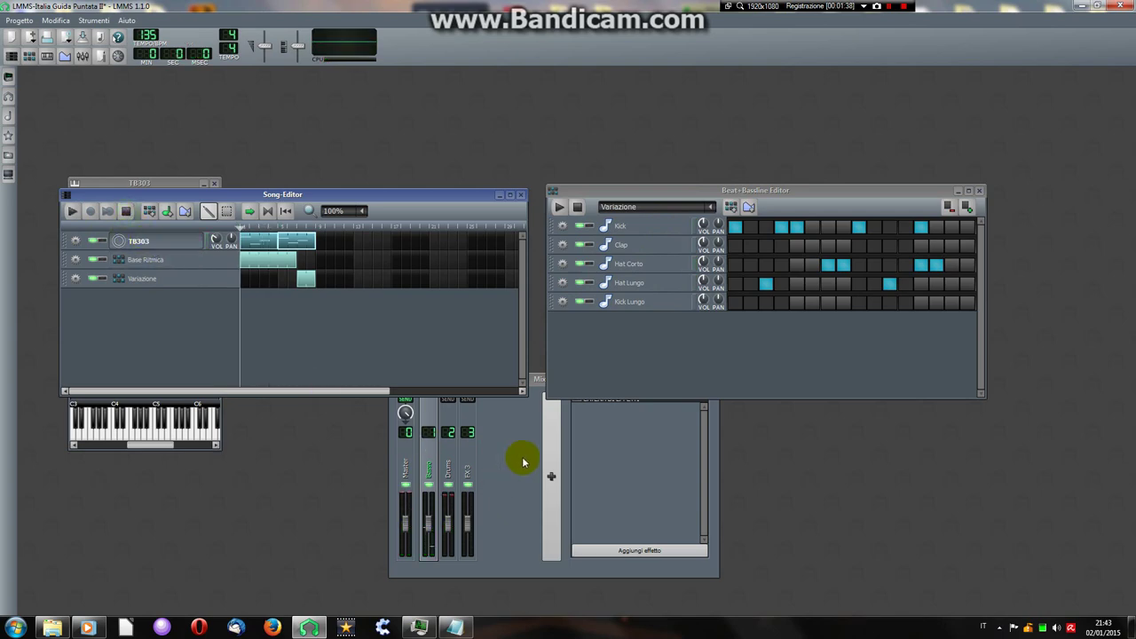
pyautogui.click(442, 458)
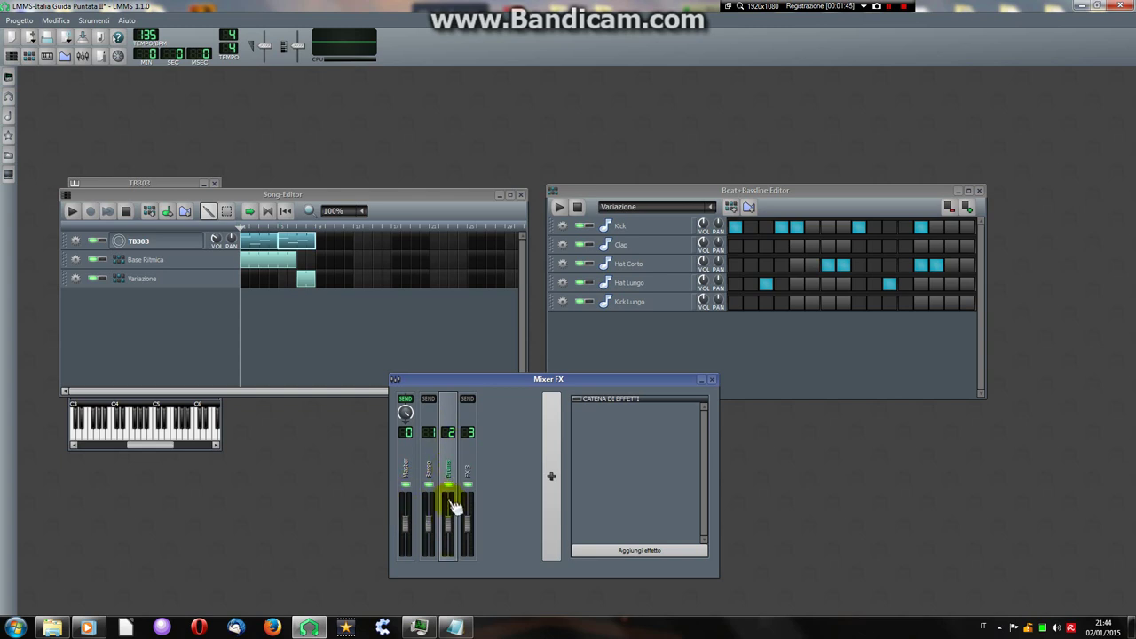
pyautogui.moveTo(454, 506); pyautogui.dragTo(456, 548)
pyautogui.click(72, 210)
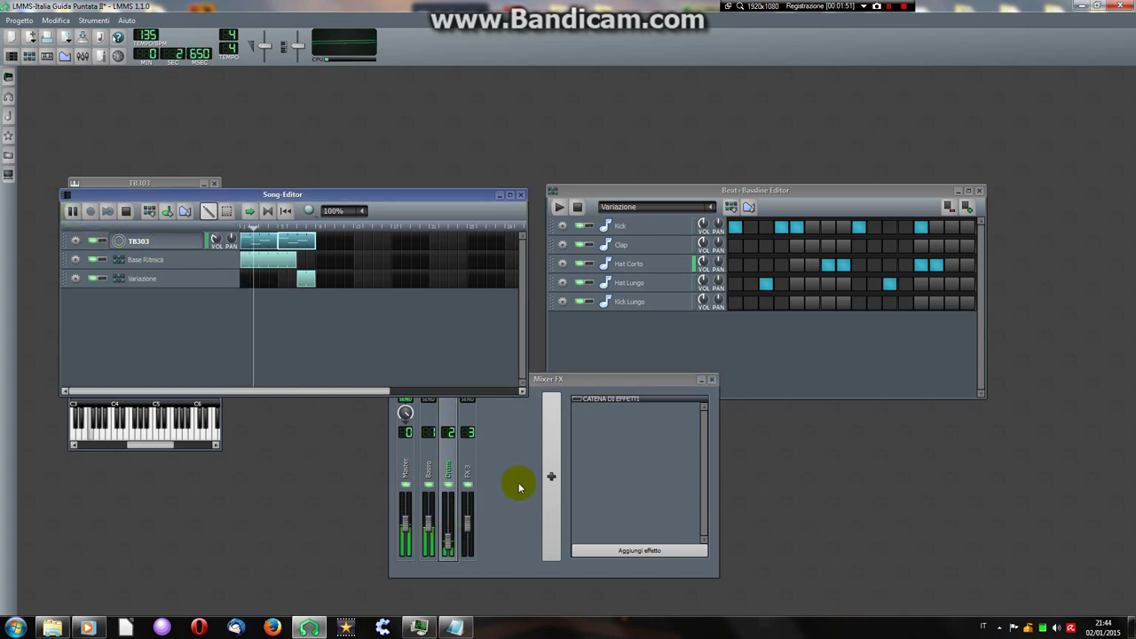
pyautogui.click(125, 210)
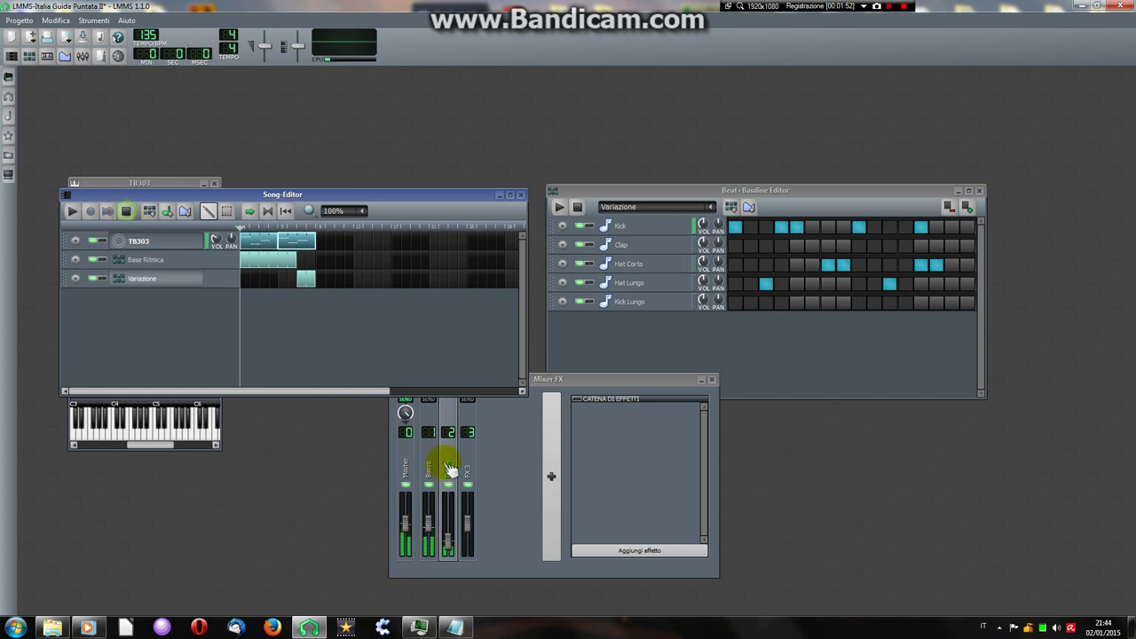
# Examine the Basso, Drums and FX 3 channels of the mixer one after another.
pyautogui.click(507, 456)
pyautogui.click(431, 450)
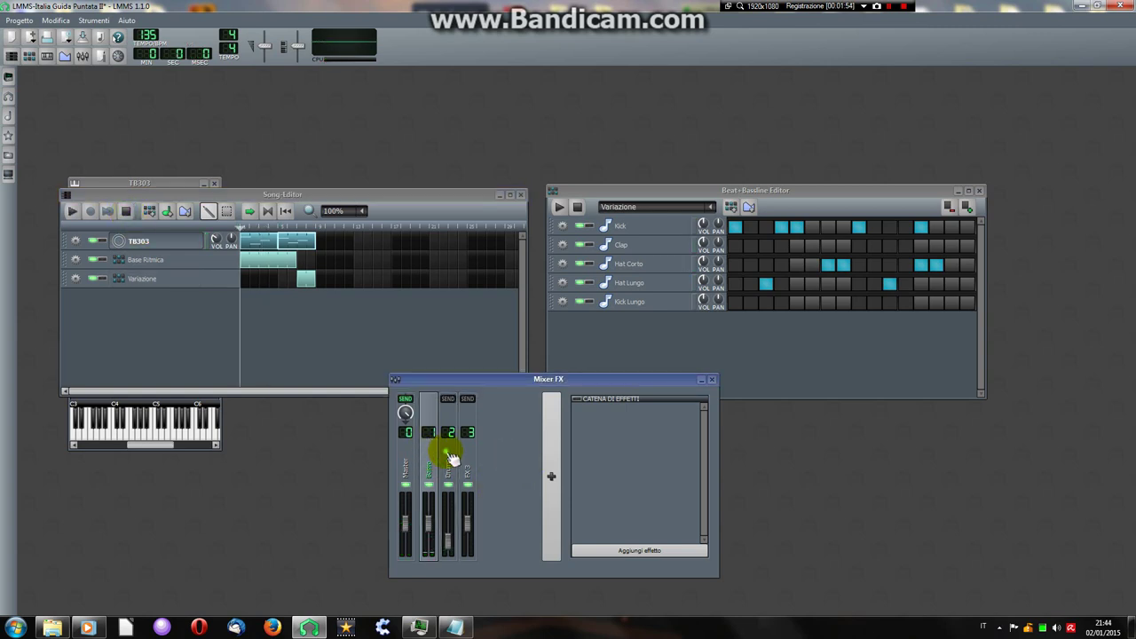
pyautogui.click(448, 452)
pyautogui.click(435, 454)
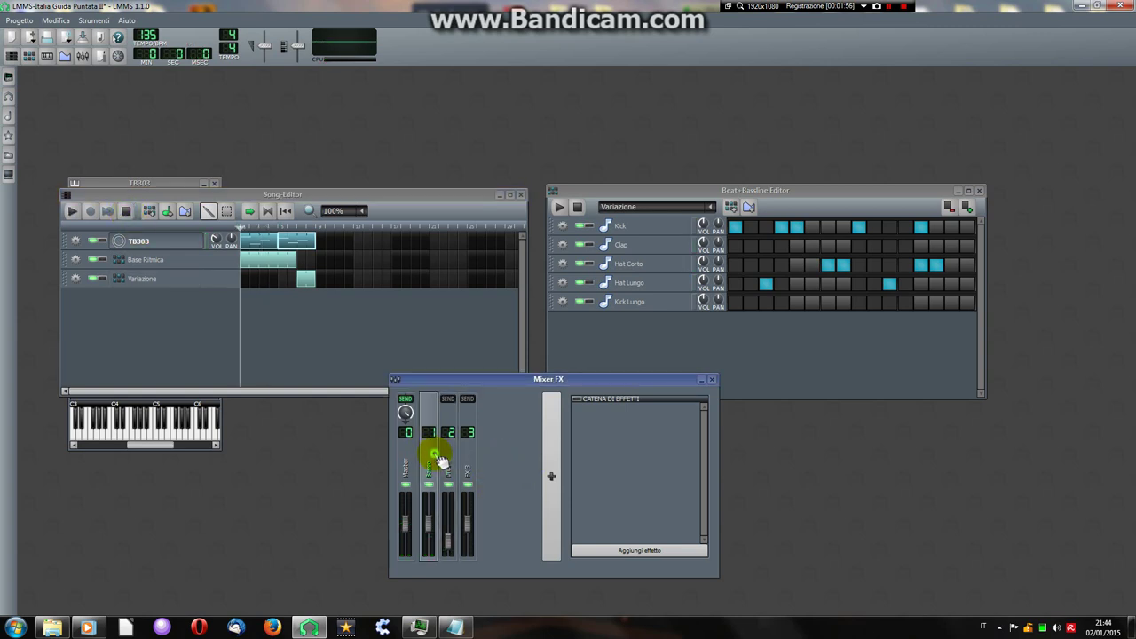
pyautogui.click(441, 457)
pyautogui.click(435, 453)
pyautogui.click(449, 455)
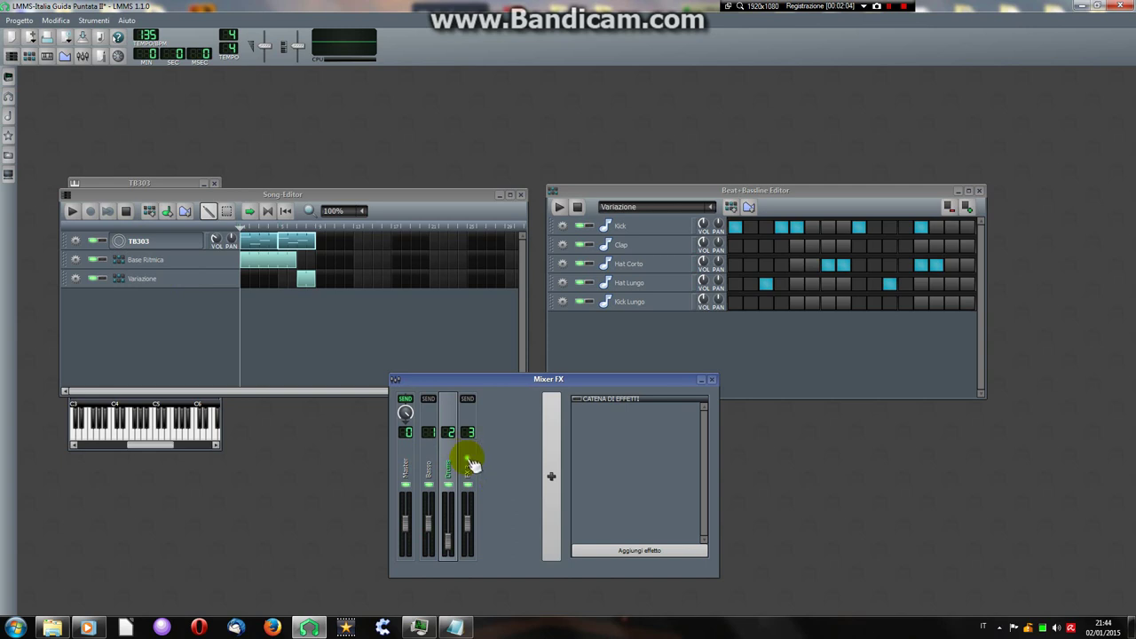
pyautogui.click(468, 455)
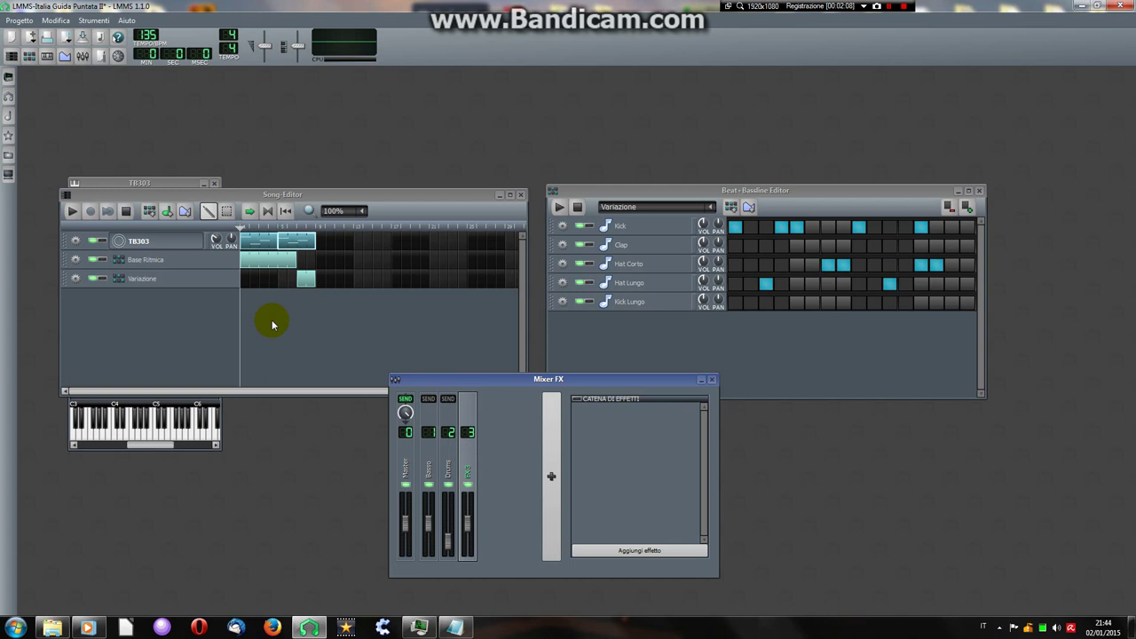
# Open the Synth folder of the ZynAddSubFX presets in the preset browser.
pyautogui.click(7, 138)
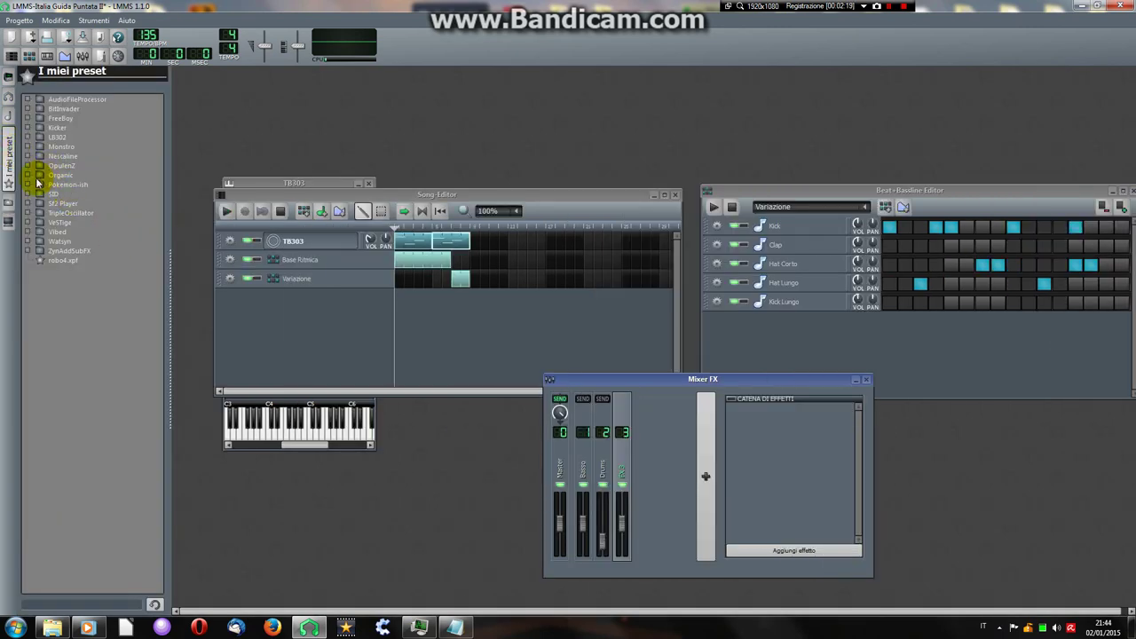
pyautogui.click(27, 213)
pyautogui.click(26, 213)
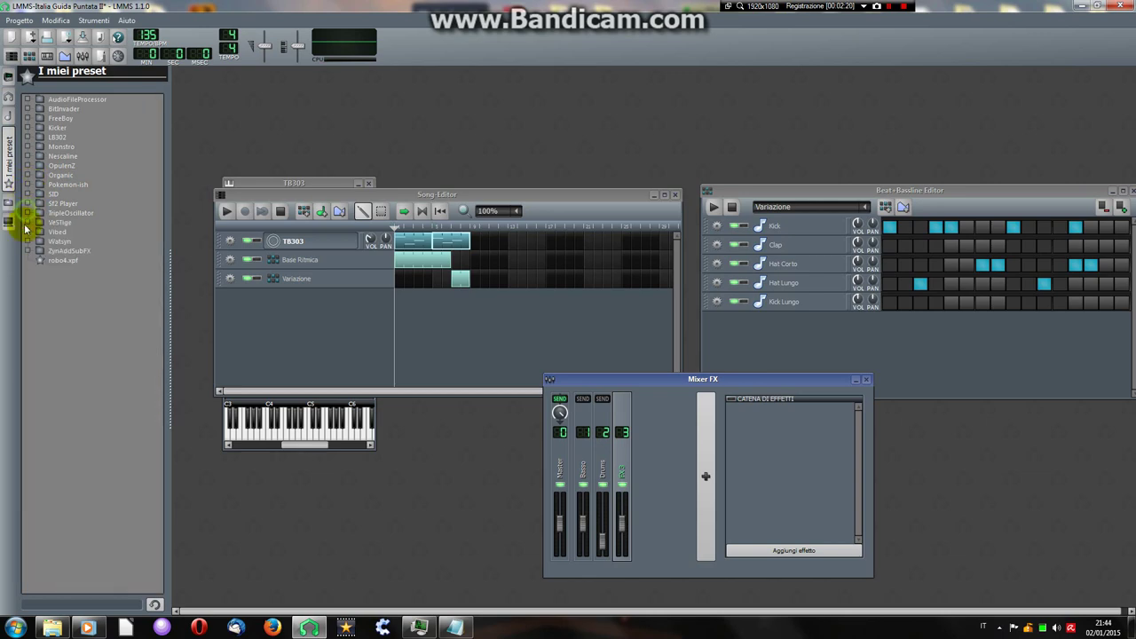
pyautogui.click(27, 251)
pyautogui.scroll(-3, 83, 287)
pyautogui.click(81, 281)
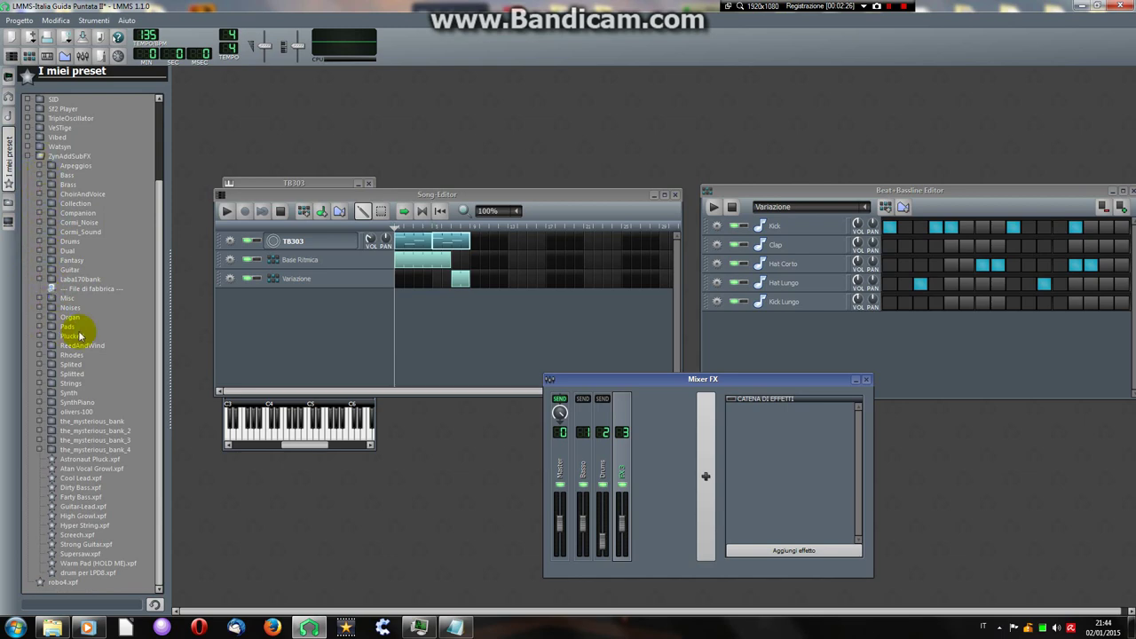
pyautogui.click(41, 393)
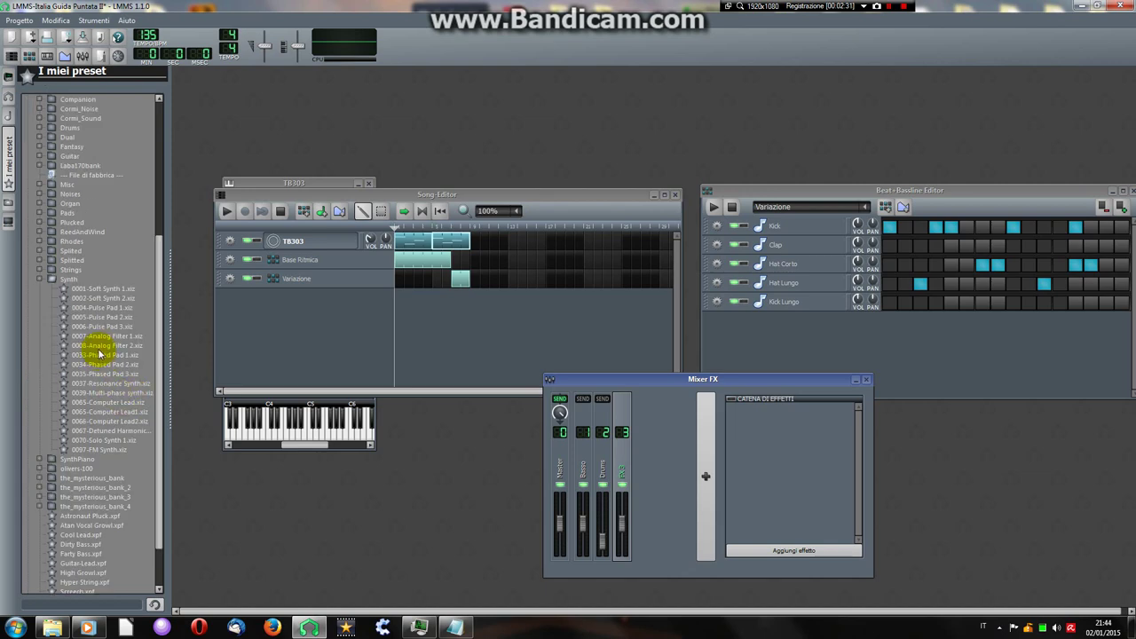
# Audition the Pulse Pad 1 and Soft Synth 1 presets and add 0004-Pulse Pad 1 to the song as a new track.
pyautogui.click(112, 308)
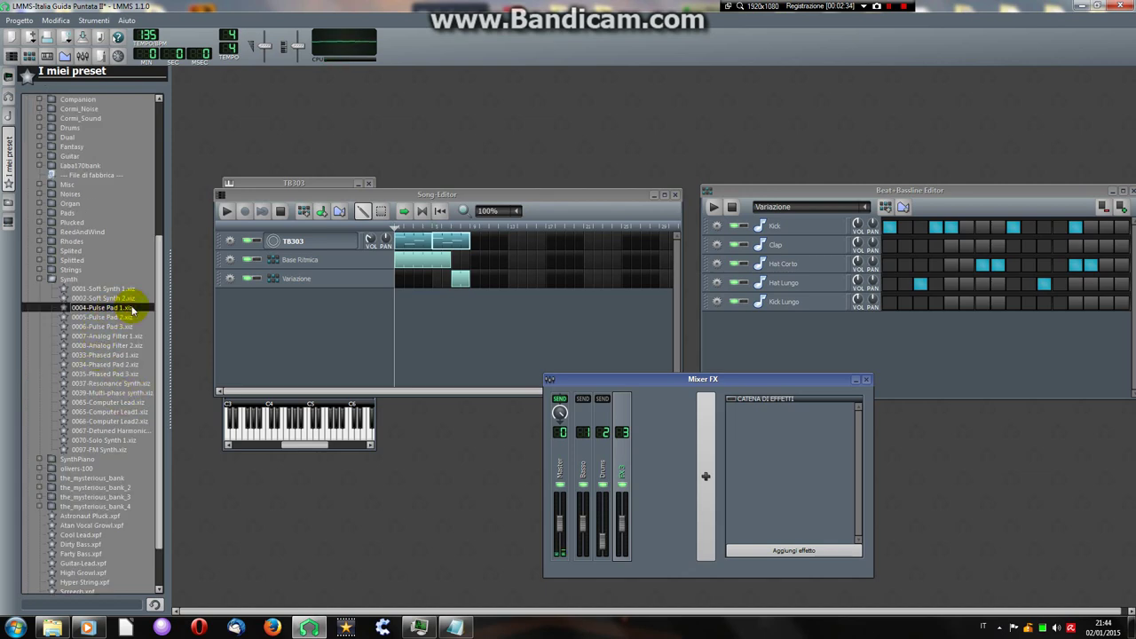
pyautogui.click(120, 289)
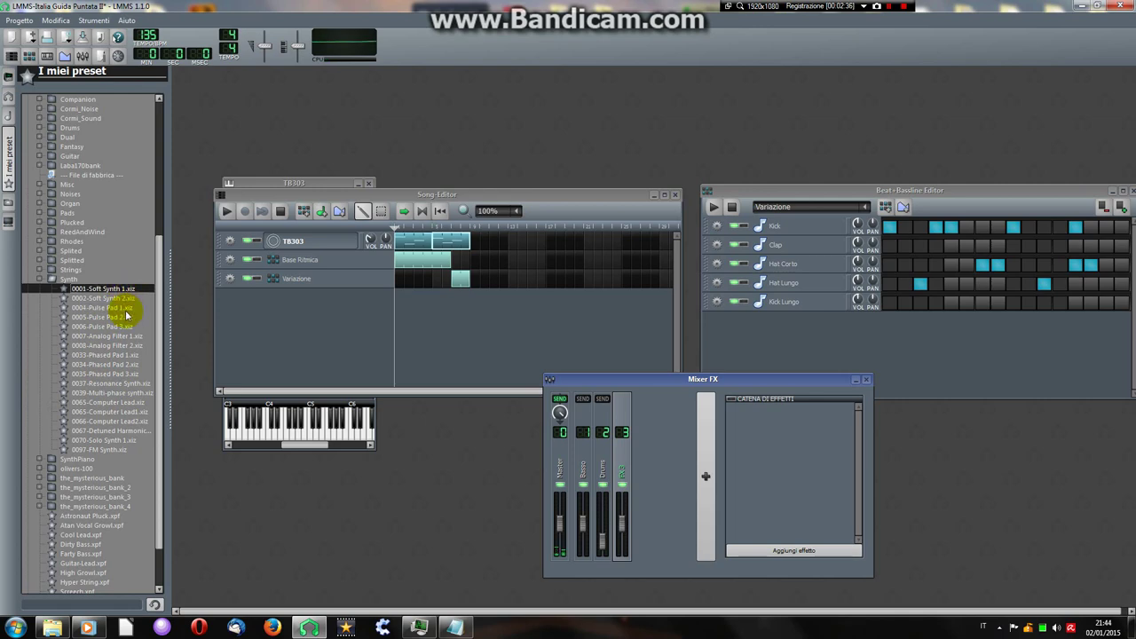
pyautogui.click(127, 311)
pyautogui.moveTo(127, 315); pyautogui.dragTo(292, 297)
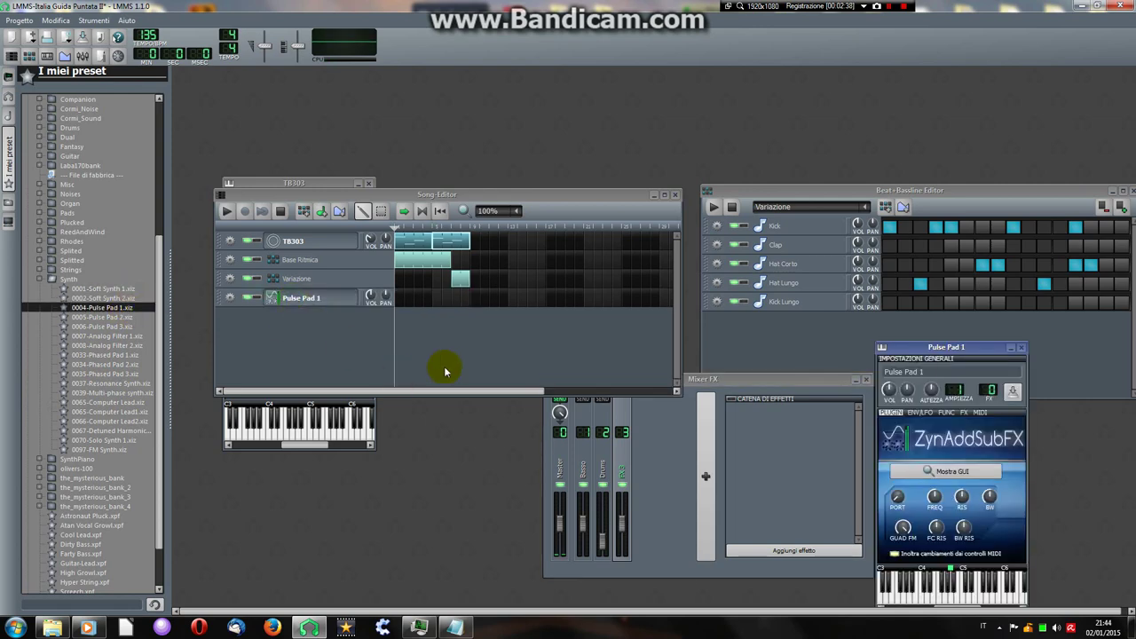
# Move the Pulse Pad 1 instrument window beside the mixer and play a few test notes on it.
pyautogui.moveTo(993, 347); pyautogui.dragTo(877, 337)
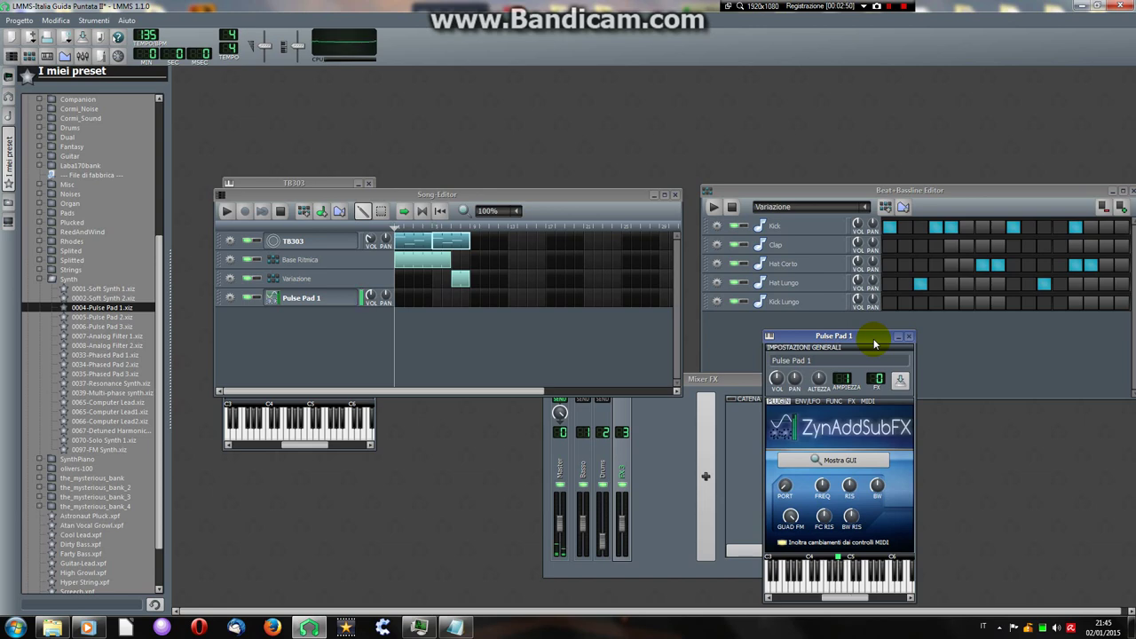
pyautogui.press('x')
pyautogui.press('z')
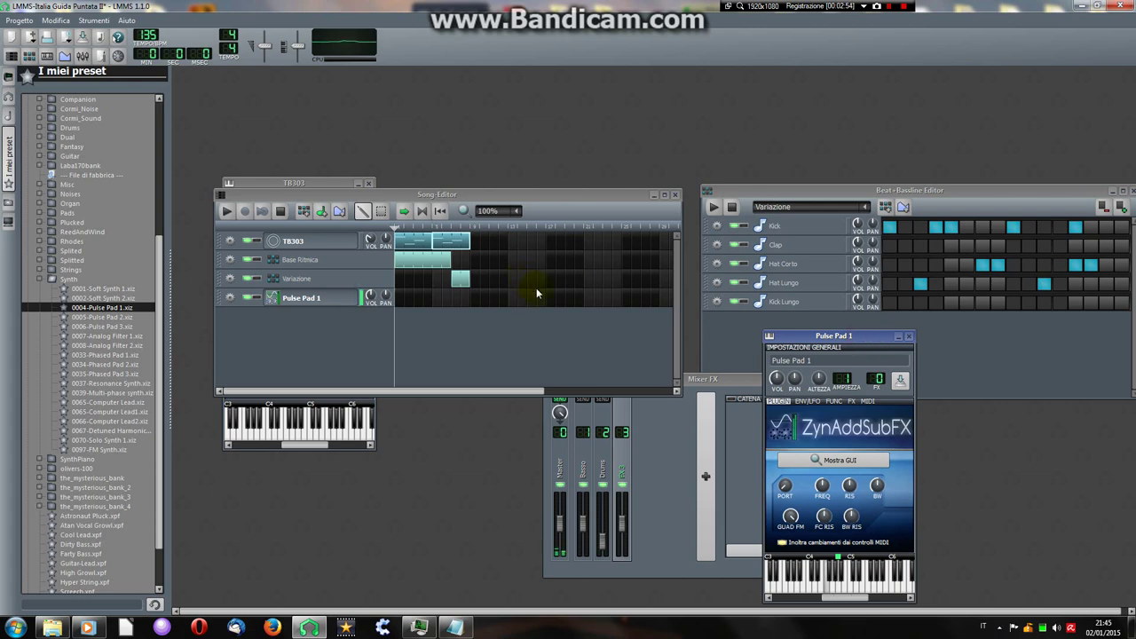
pyautogui.press('x')
pyautogui.press('x')
# Open the first pattern of the Pulse Pad 1 track in the Piano-Roll and move that editor over the Song-Editor.
pyautogui.click(459, 284)
pyautogui.doubleClick(399, 302)
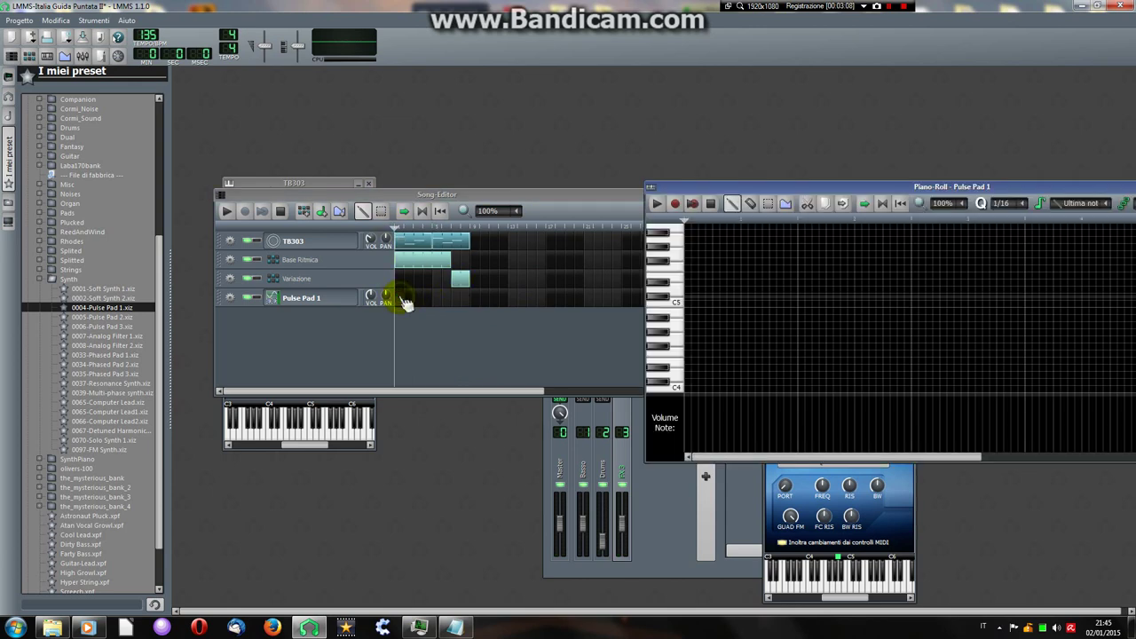
pyautogui.moveTo(737, 184); pyautogui.dragTo(424, 184)
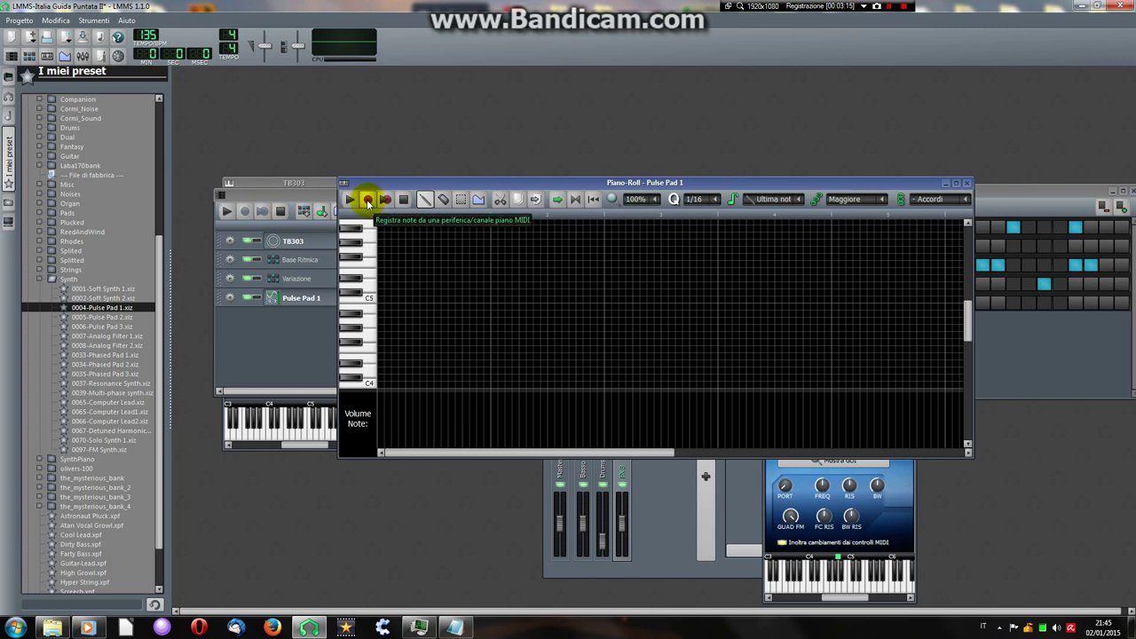
# Test the Pulse Pad 1 Piano-Roll's recording with song playback and stop it, checking the arrangement in the Song-Editor before and after.
pyautogui.click(317, 196)
pyautogui.moveTo(444, 241)
pyautogui.mouseDown()
pyautogui.moveTo(411, 240)
pyautogui.moveTo(456, 248)
pyautogui.mouseUp()
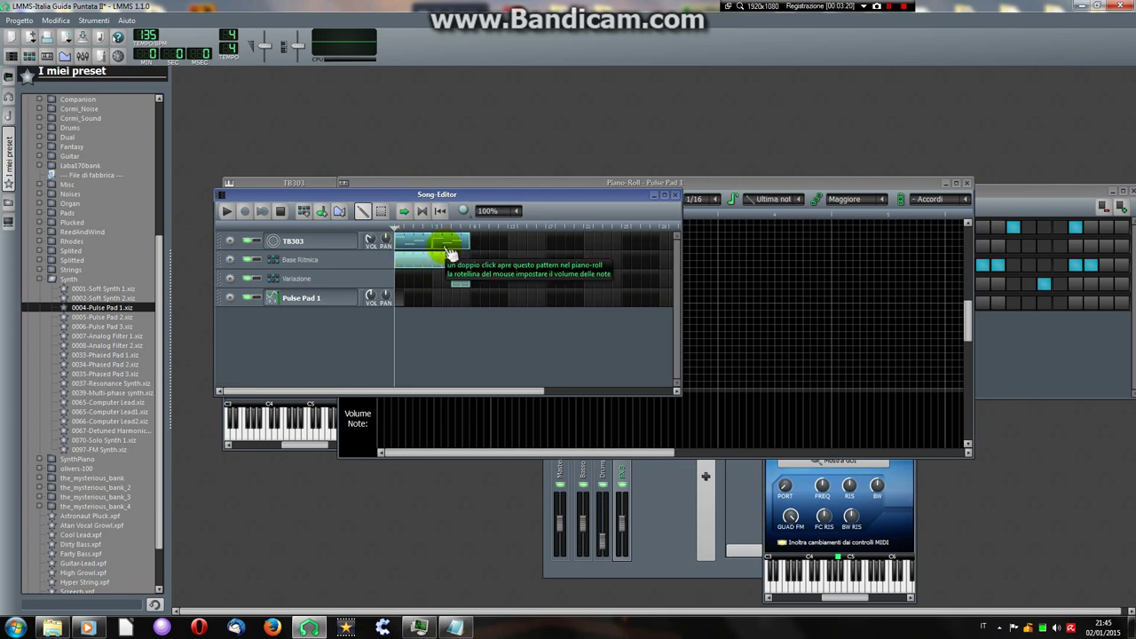
pyautogui.moveTo(430, 238); pyautogui.dragTo(468, 229)
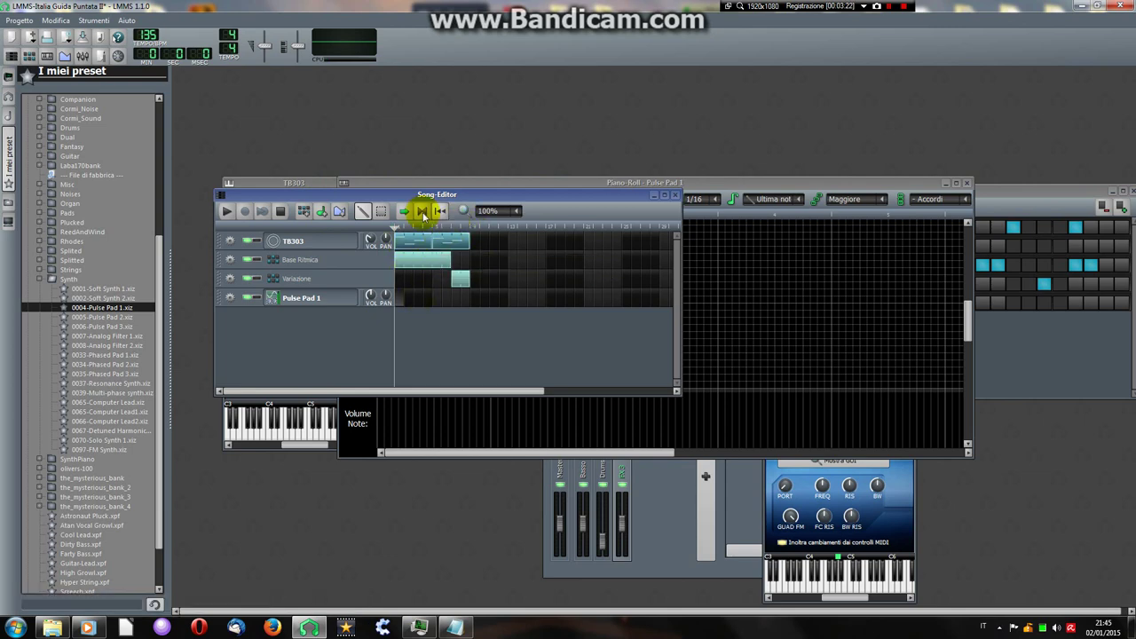
pyautogui.click(731, 183)
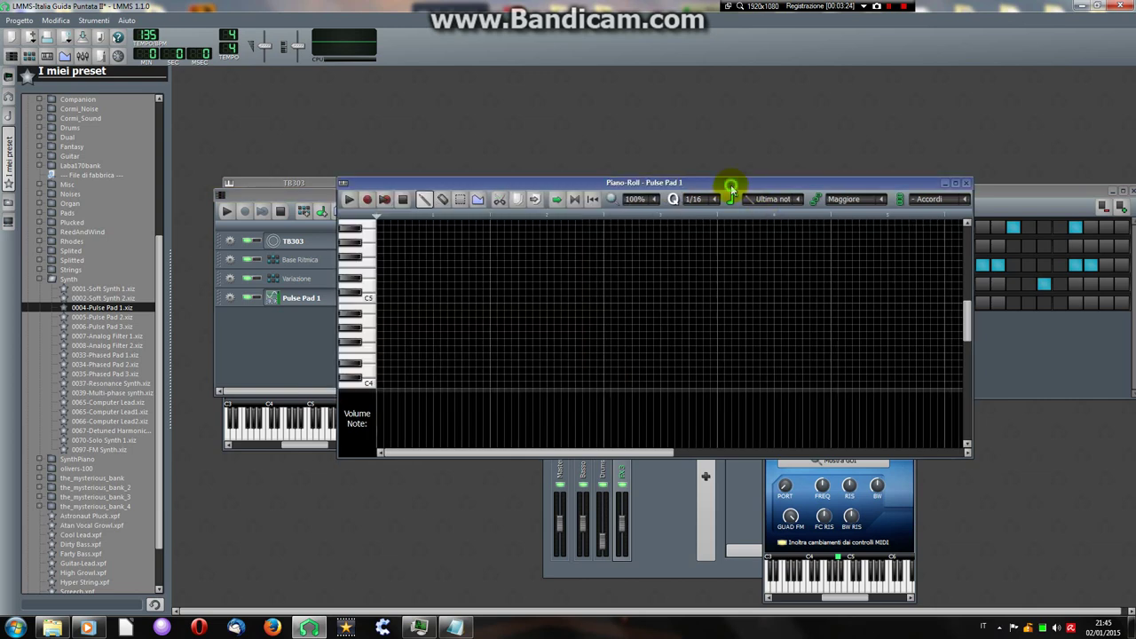
pyautogui.click(384, 199)
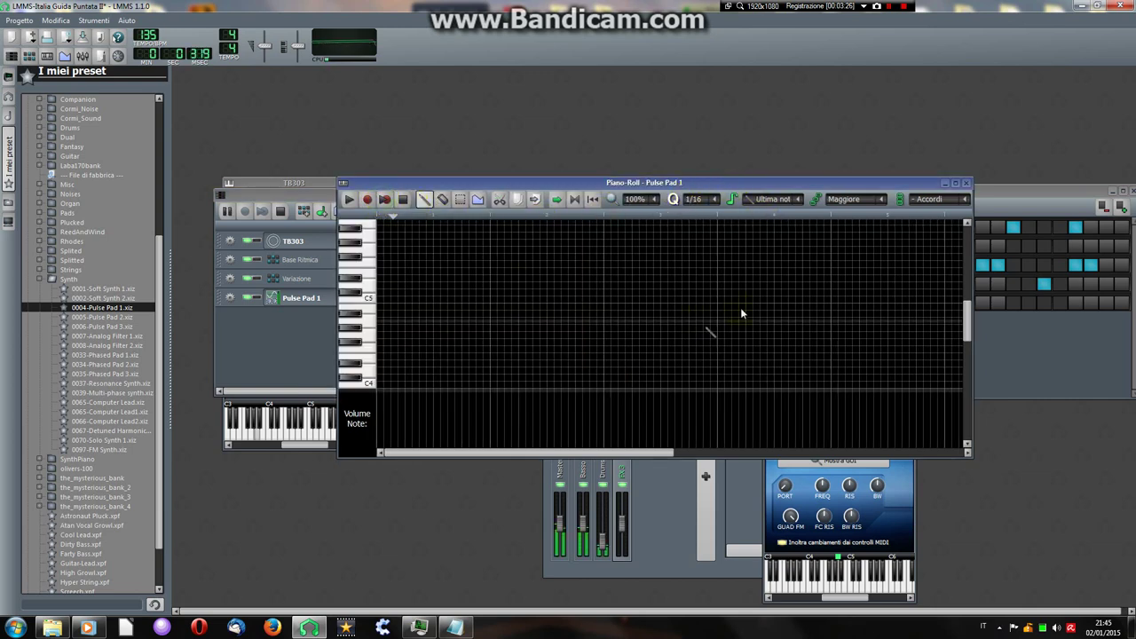
pyautogui.click(401, 201)
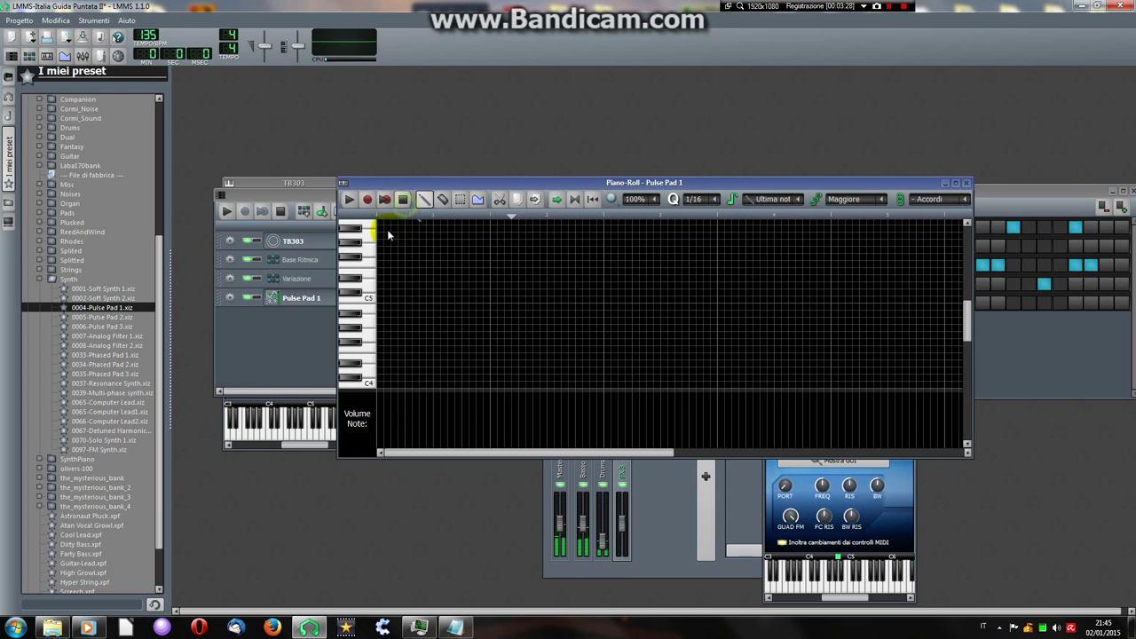
pyautogui.click(302, 196)
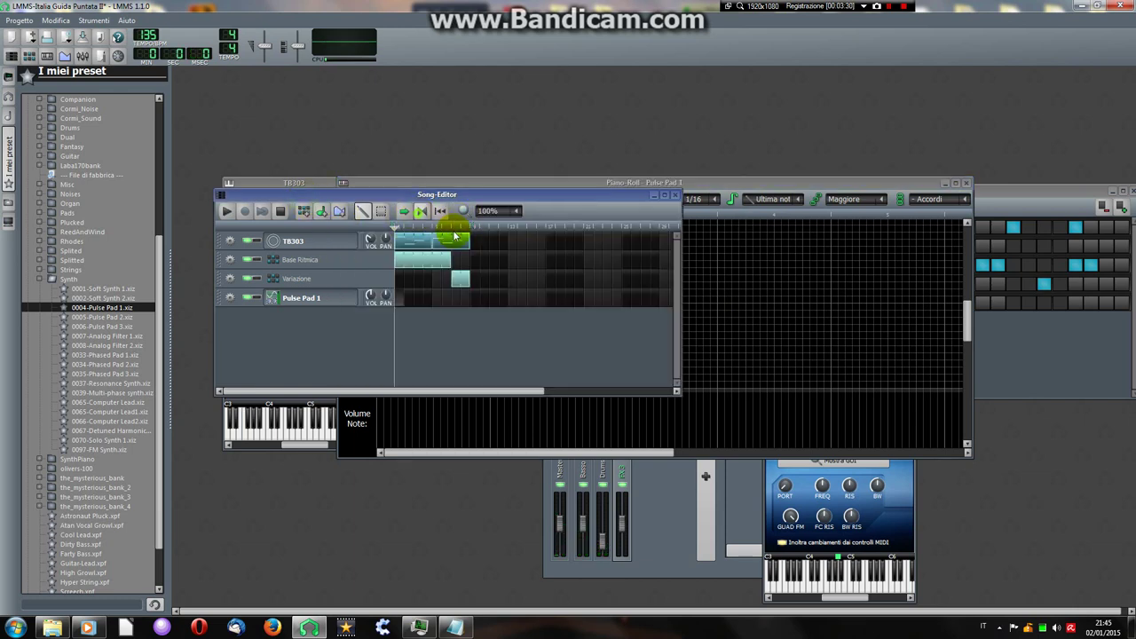
pyautogui.click(731, 185)
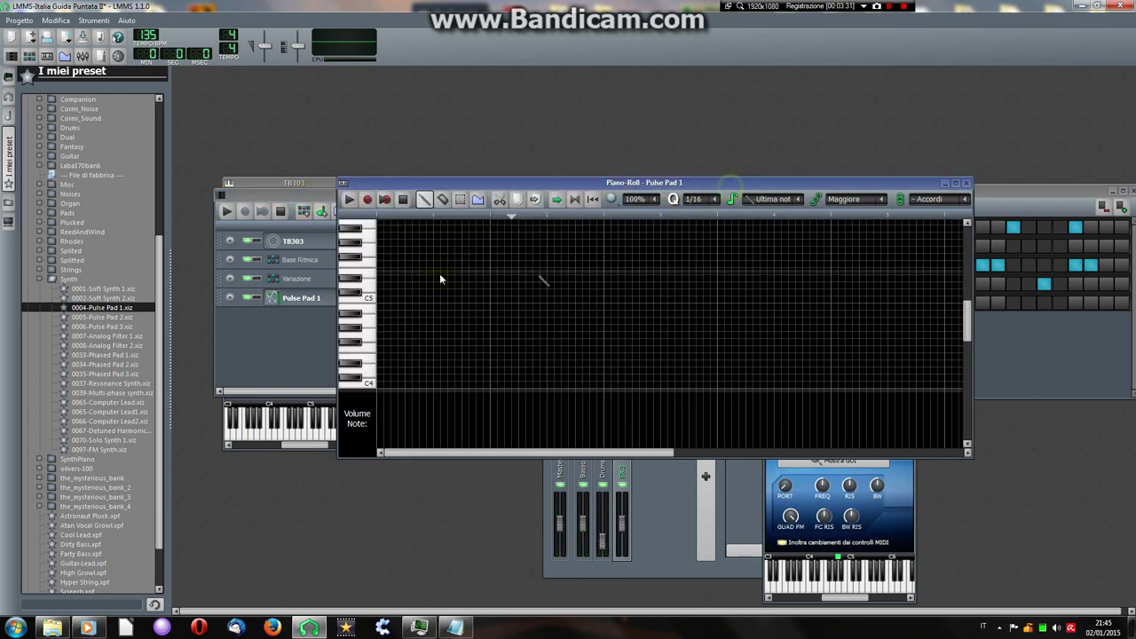
# Draw the first bar of the Pulse Pad 1 melody with an A4, three E5 notes, a D5 and a final E5.
pyautogui.click(371, 322)
pyautogui.click(382, 322)
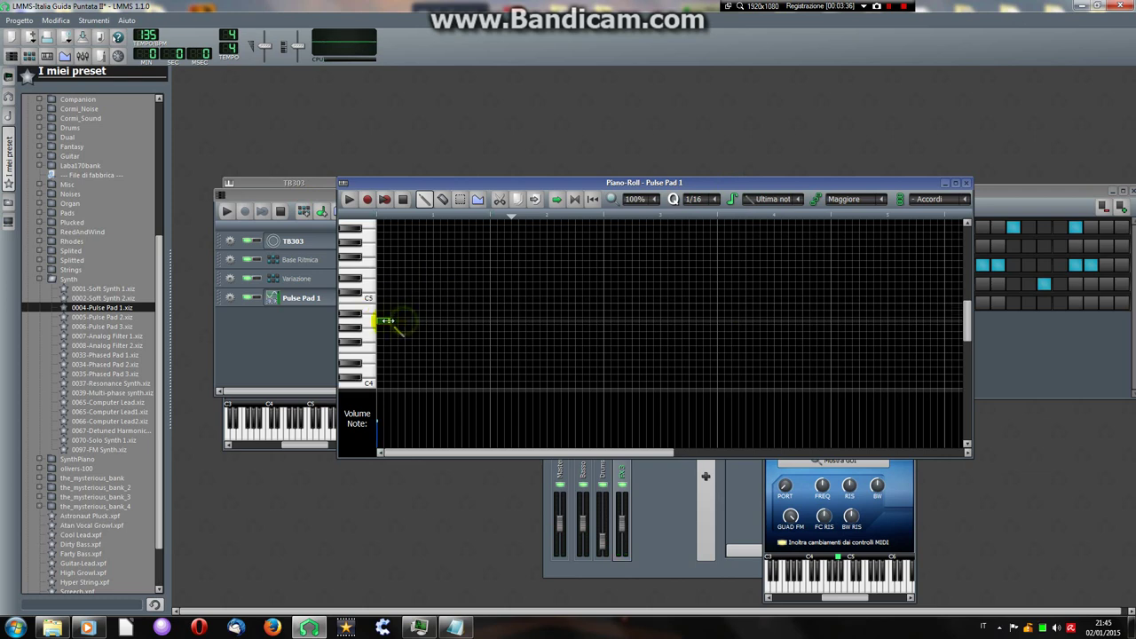
pyautogui.click(371, 290)
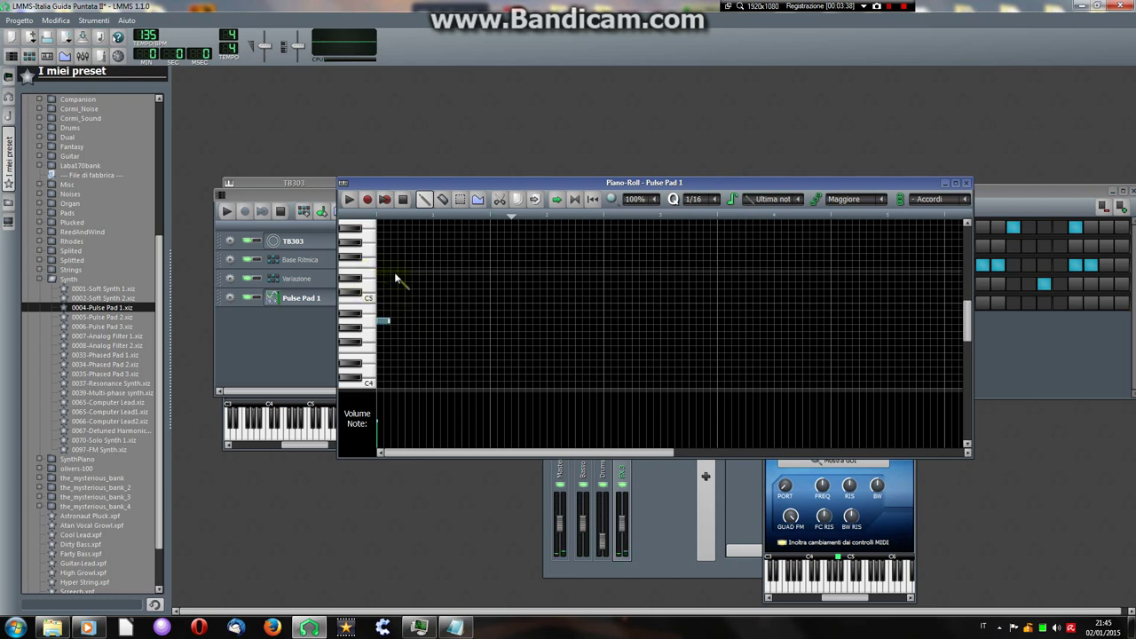
pyautogui.click(396, 274)
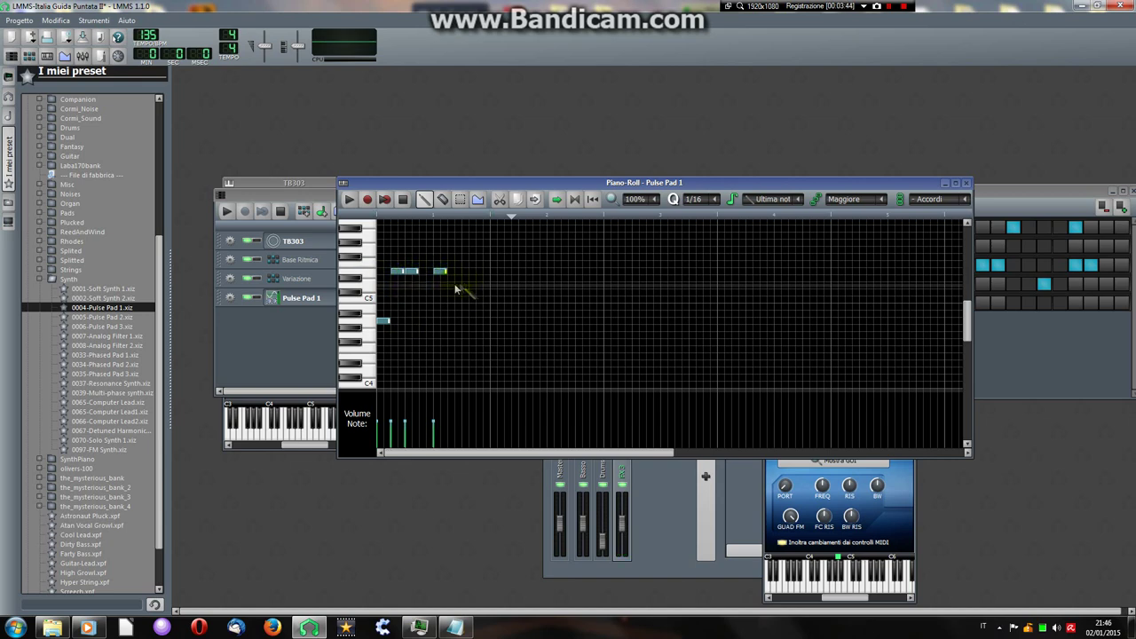
pyautogui.click(441, 271)
pyautogui.click(460, 286)
pyautogui.click(481, 270)
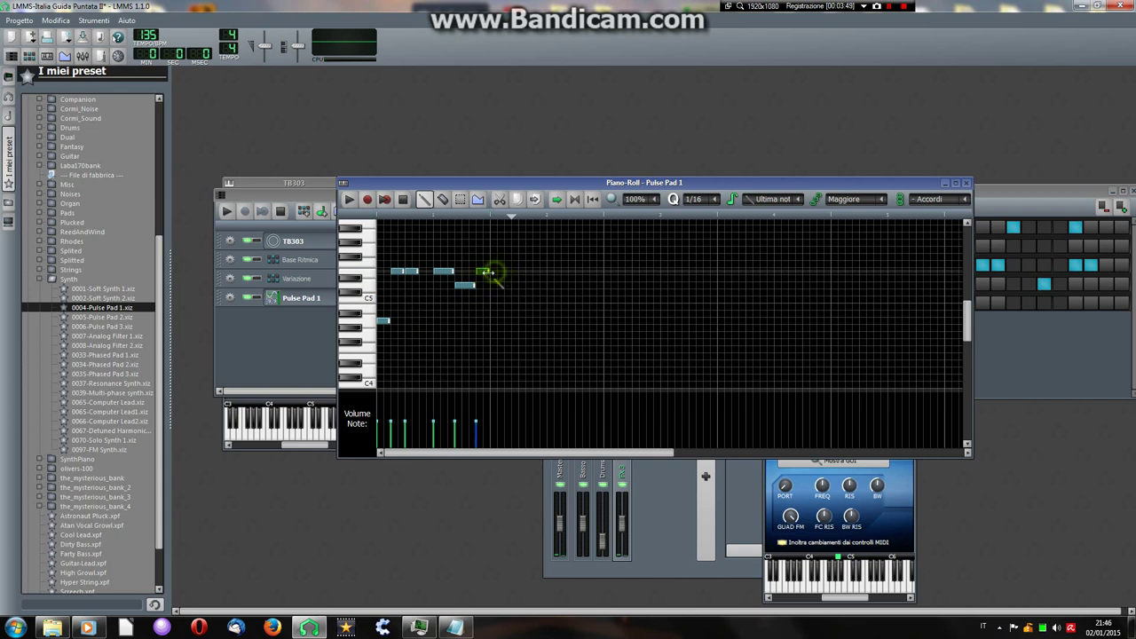
# Draw the second bar of the Pulse Pad 1 melody with C5, F4 and E5 notes followed by D5, C5 and B4.
pyautogui.moveTo(491, 330); pyautogui.dragTo(502, 350)
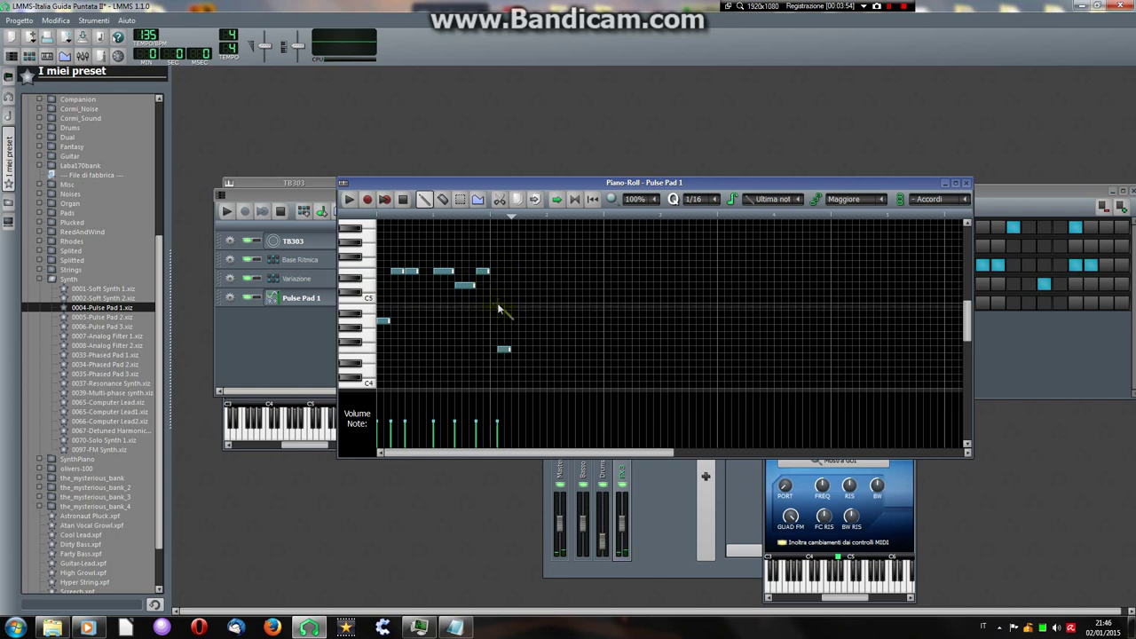
pyautogui.click(494, 300)
pyautogui.click(509, 271)
pyautogui.click(523, 285)
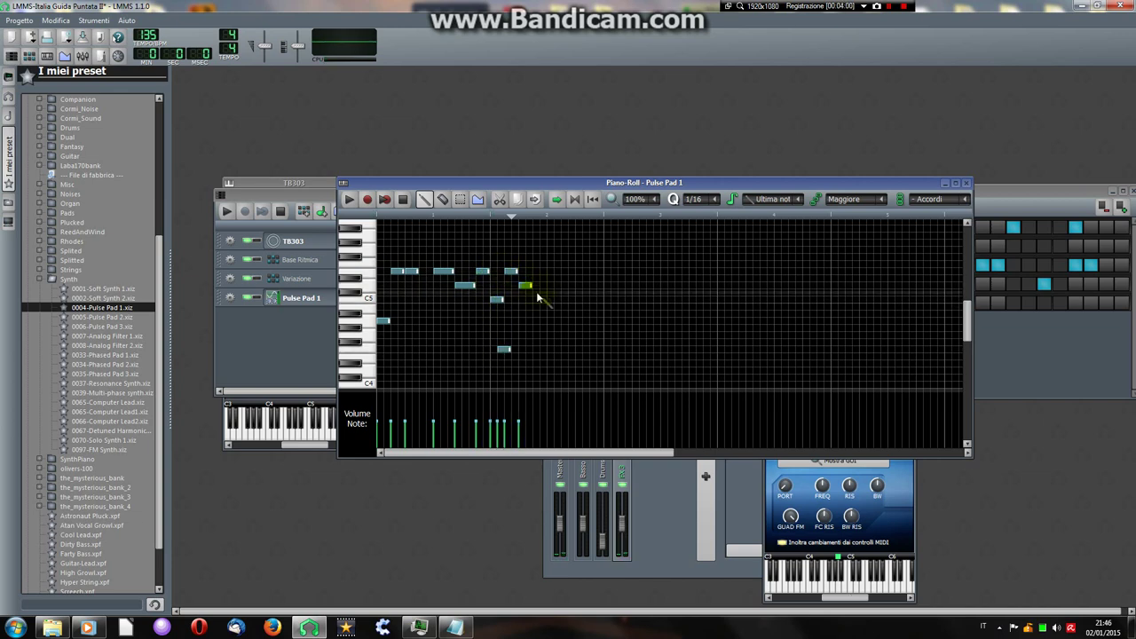
pyautogui.moveTo(552, 308)
pyautogui.mouseDown()
pyautogui.moveTo(542, 307)
pyautogui.moveTo(554, 306)
pyautogui.moveTo(554, 285)
pyautogui.mouseUp()
pyautogui.click(577, 299)
pyautogui.click(600, 307)
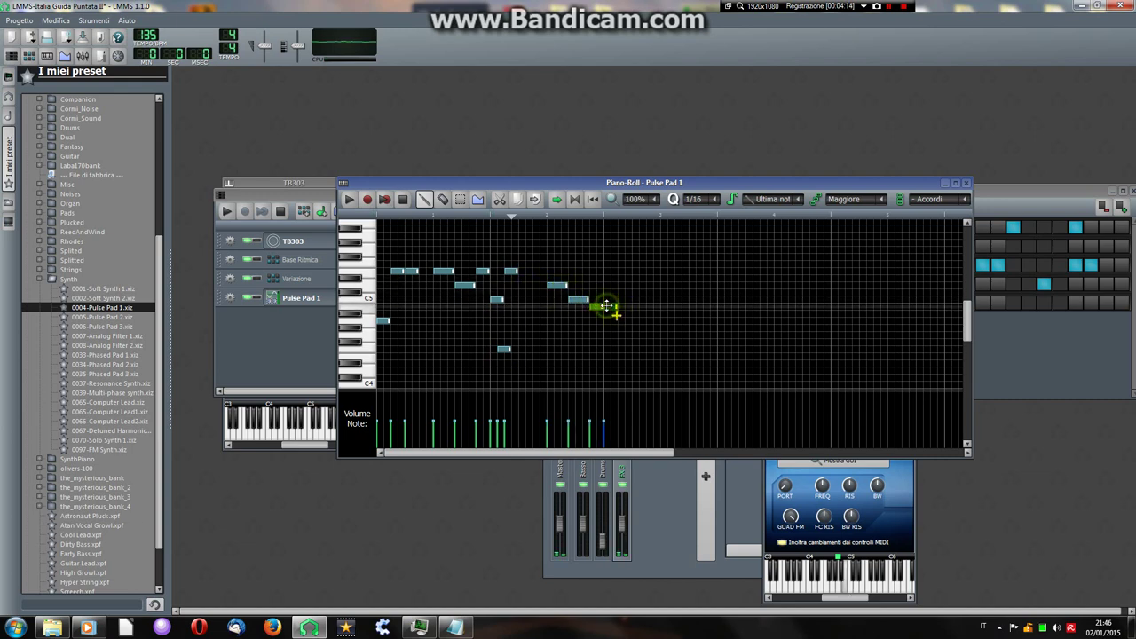
# Check the bass notes of the second TB303 pattern in the Piano-Roll and return to the Song-Editor.
pyautogui.click(305, 194)
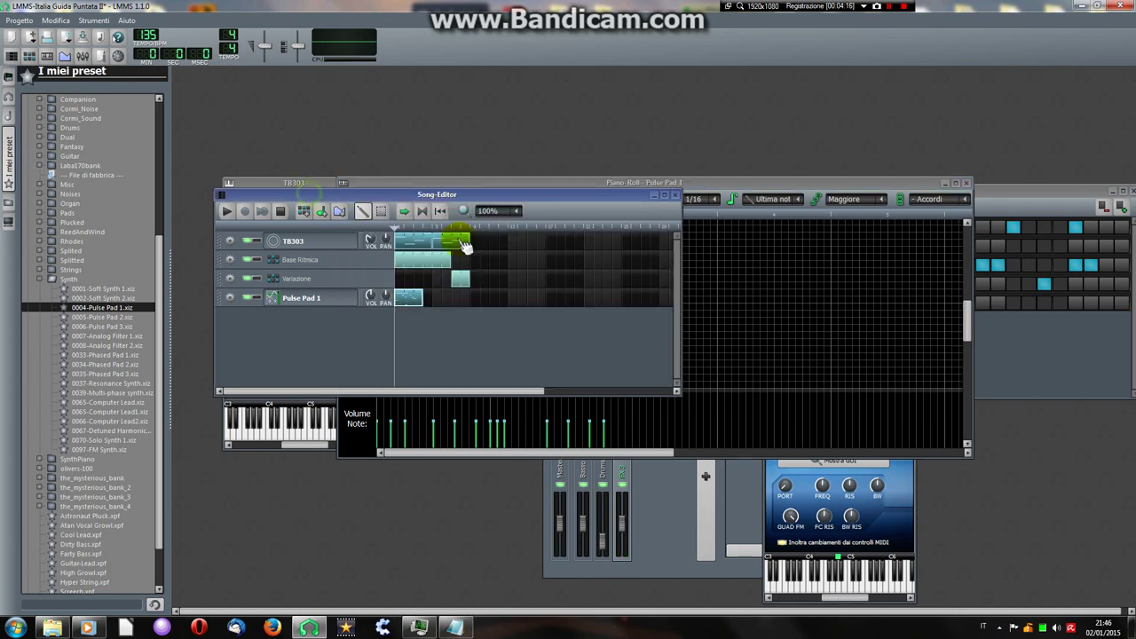
pyautogui.doubleClick(458, 243)
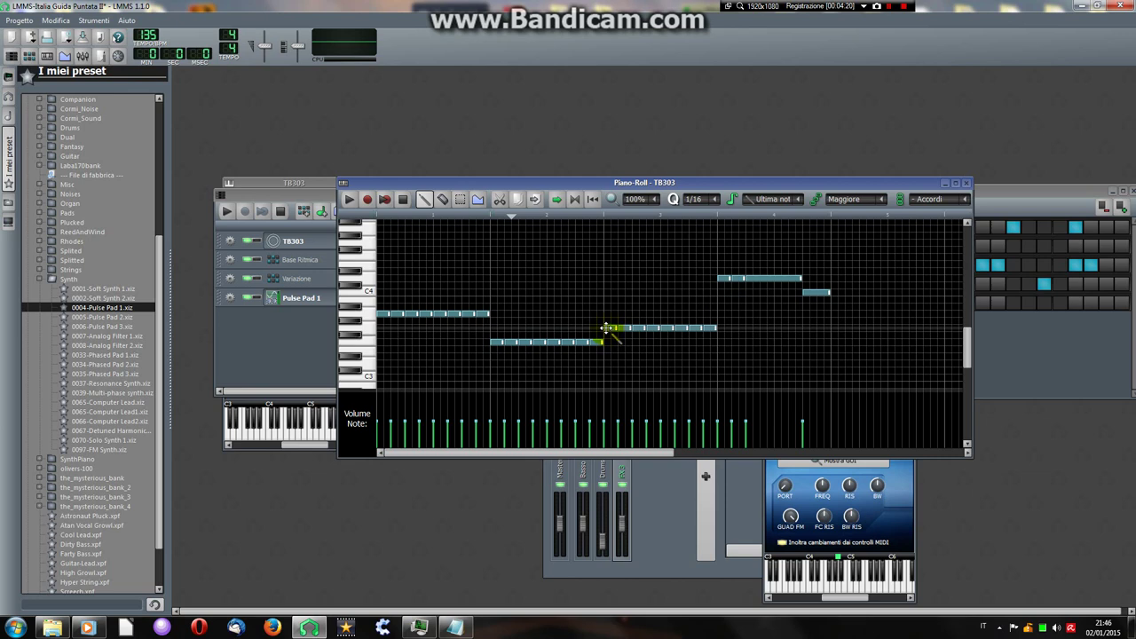
pyautogui.click(292, 198)
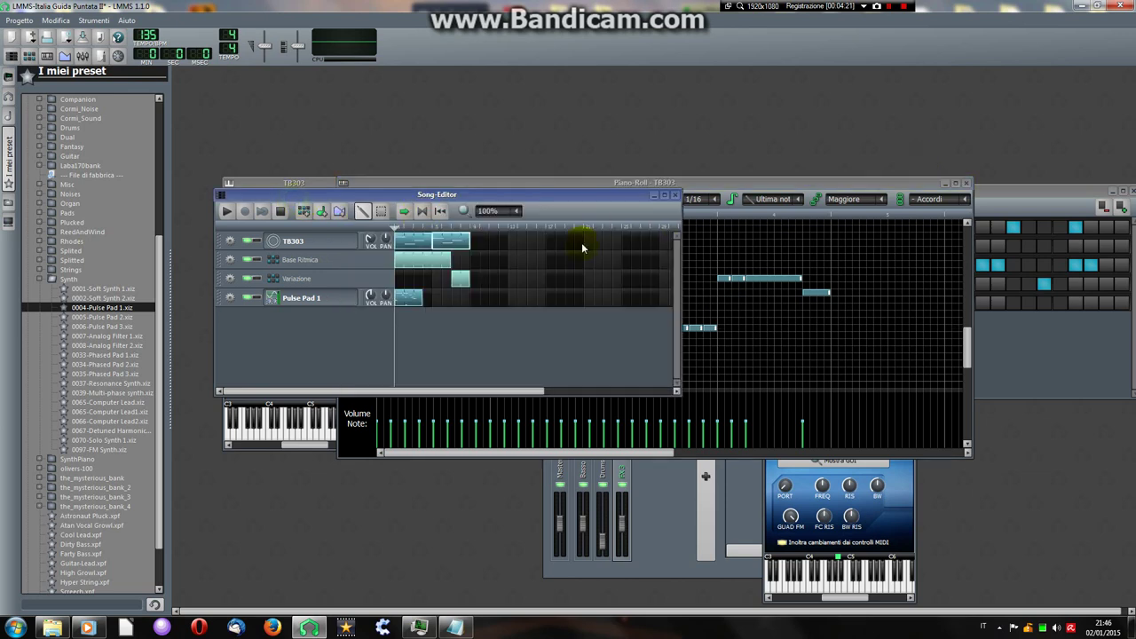
# Reopen the Pulse Pad 1 pattern and draw the third bar with four D5 notes, a G4 and a closing D5.
pyautogui.doubleClick(418, 302)
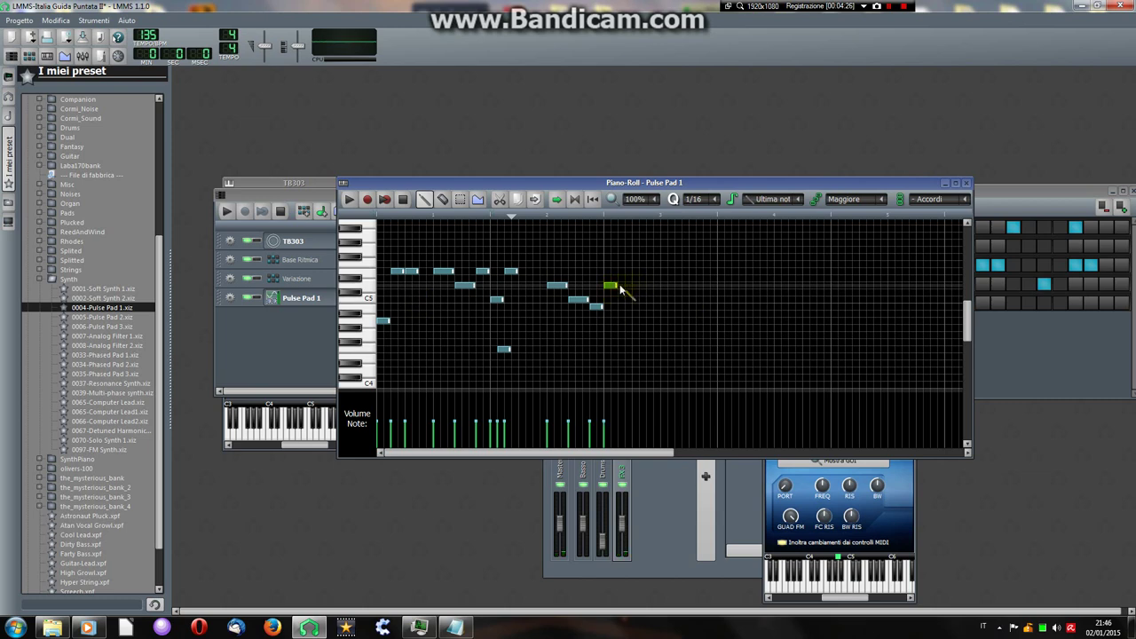
pyautogui.click(625, 285)
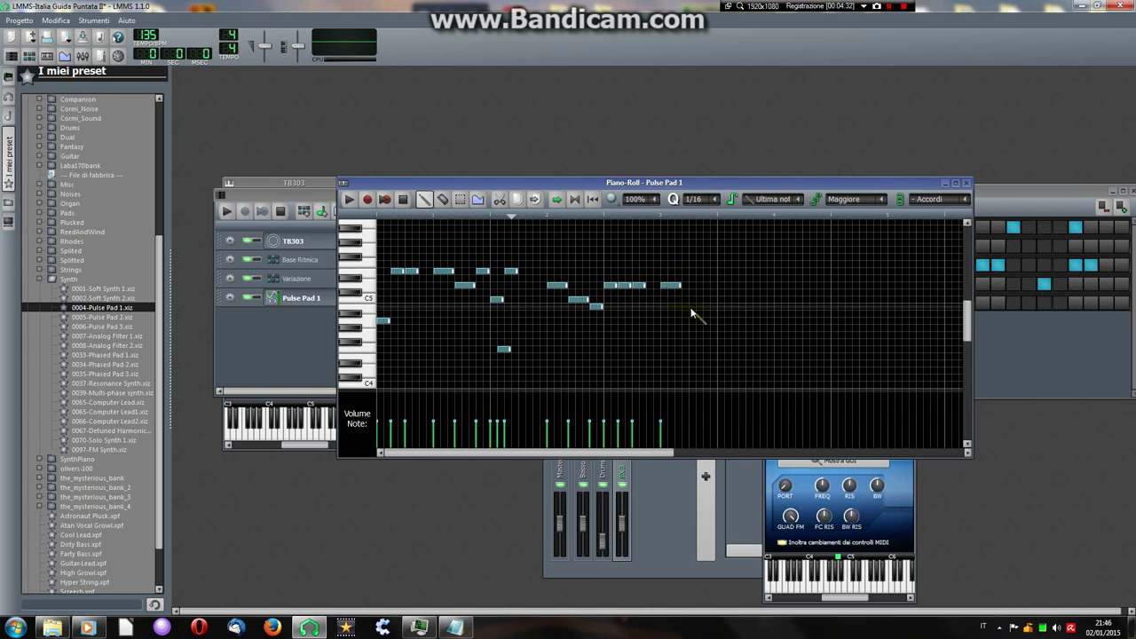
pyautogui.click(690, 335)
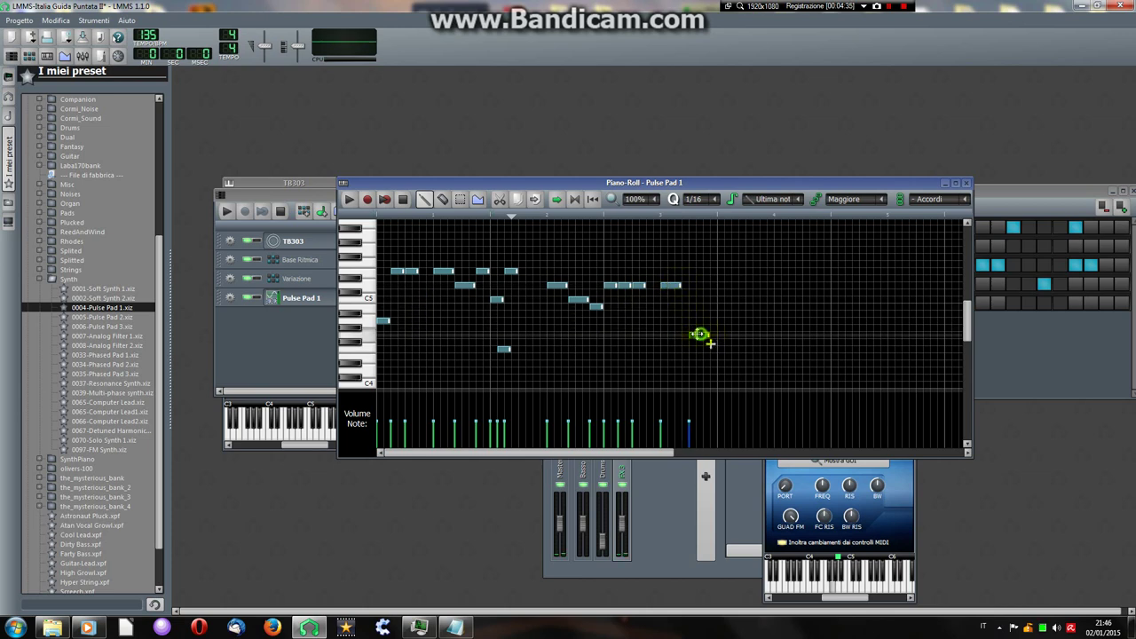
pyautogui.moveTo(702, 334); pyautogui.dragTo(697, 335)
pyautogui.click(710, 285)
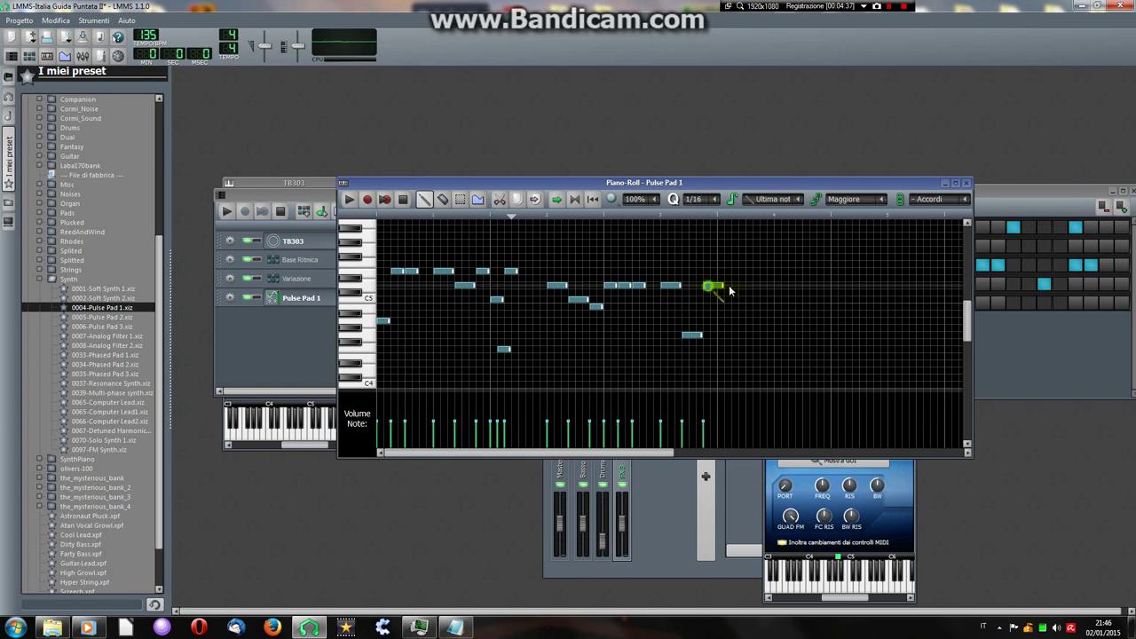
# Check the fourth-bar notes of the first TB303 pattern, then bring the Pulse Pad 1 pattern back into the Piano-Roll.
pyautogui.click(311, 200)
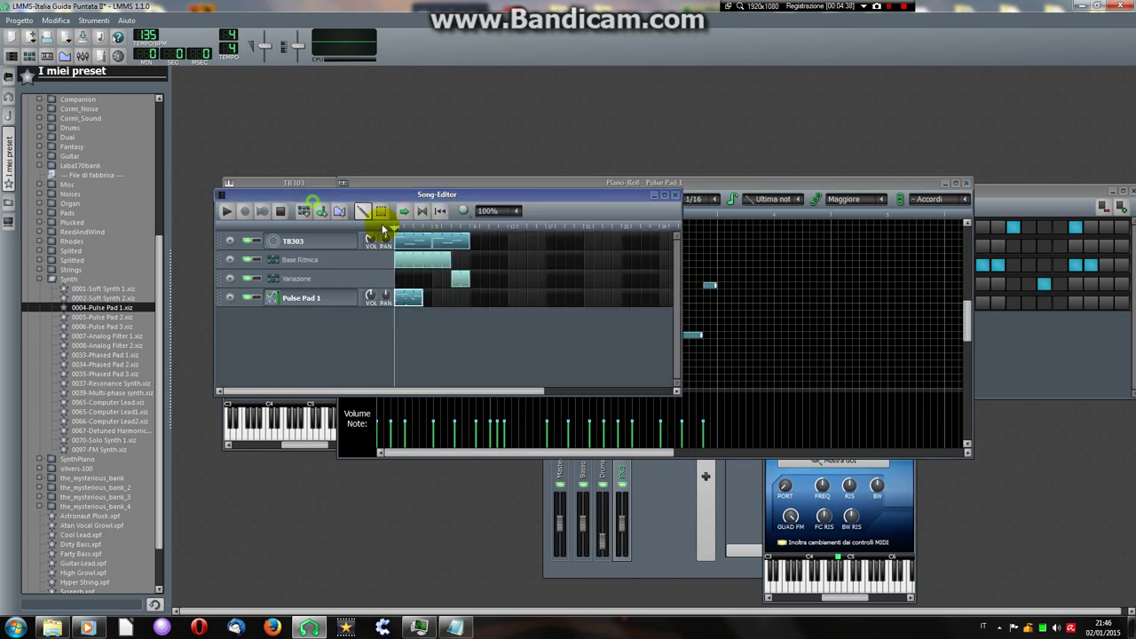
pyautogui.doubleClick(400, 239)
pyautogui.click(729, 272)
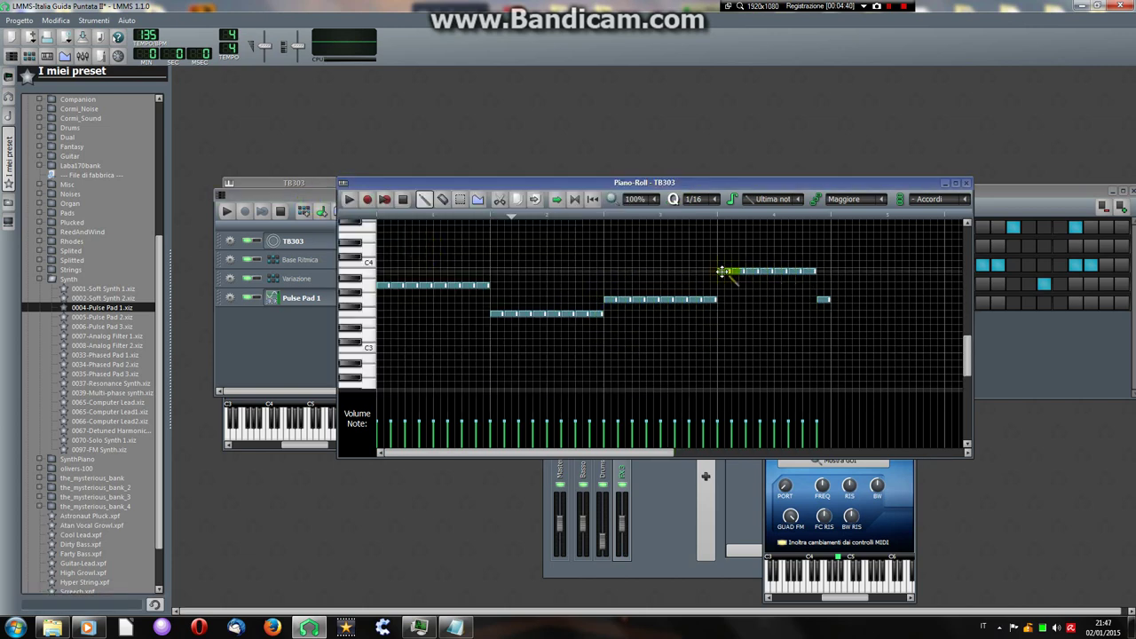
pyautogui.click(966, 183)
pyautogui.doubleClick(424, 299)
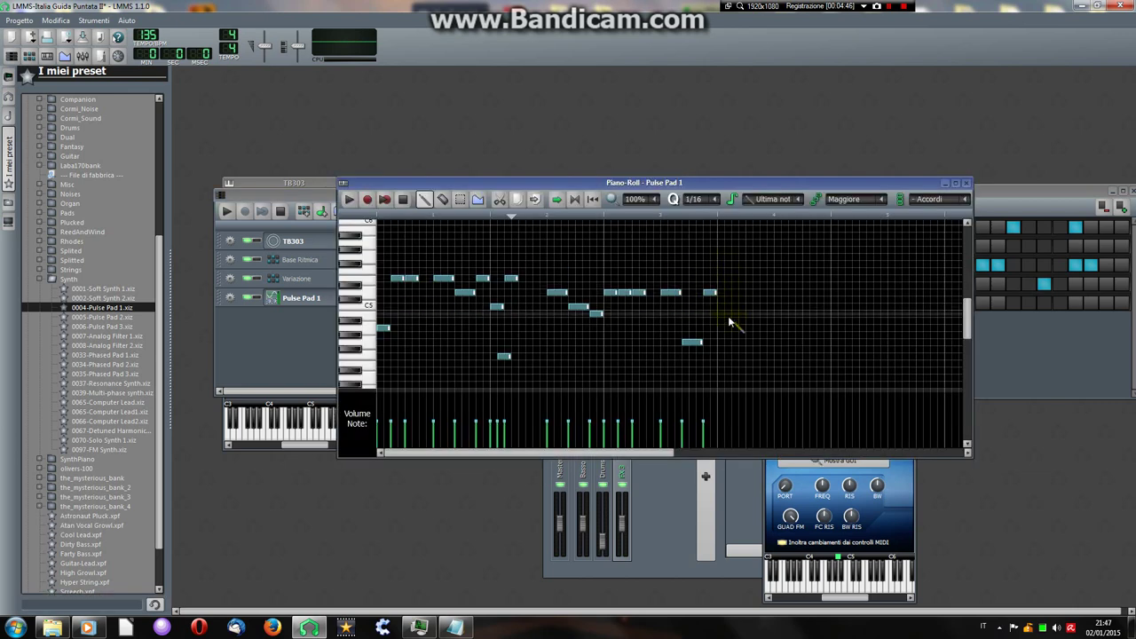
# Draw the fourth bar of the Pulse Pad 1 melody with an E5, three B4 notes, another E5 and a closing G4.
pyautogui.click(713, 292)
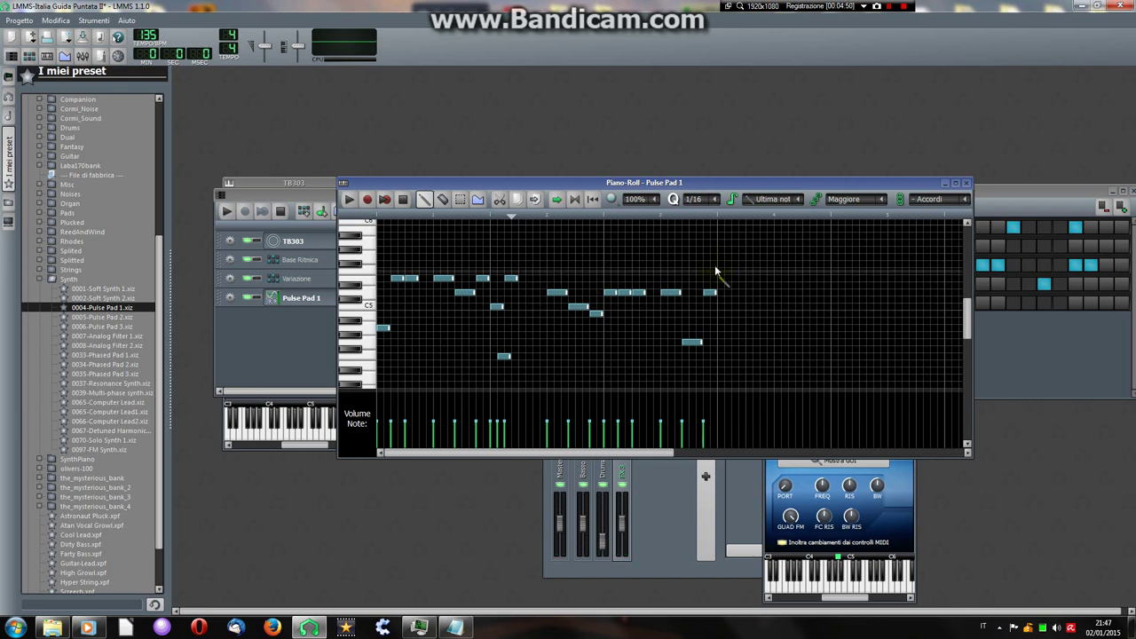
pyautogui.click(723, 279)
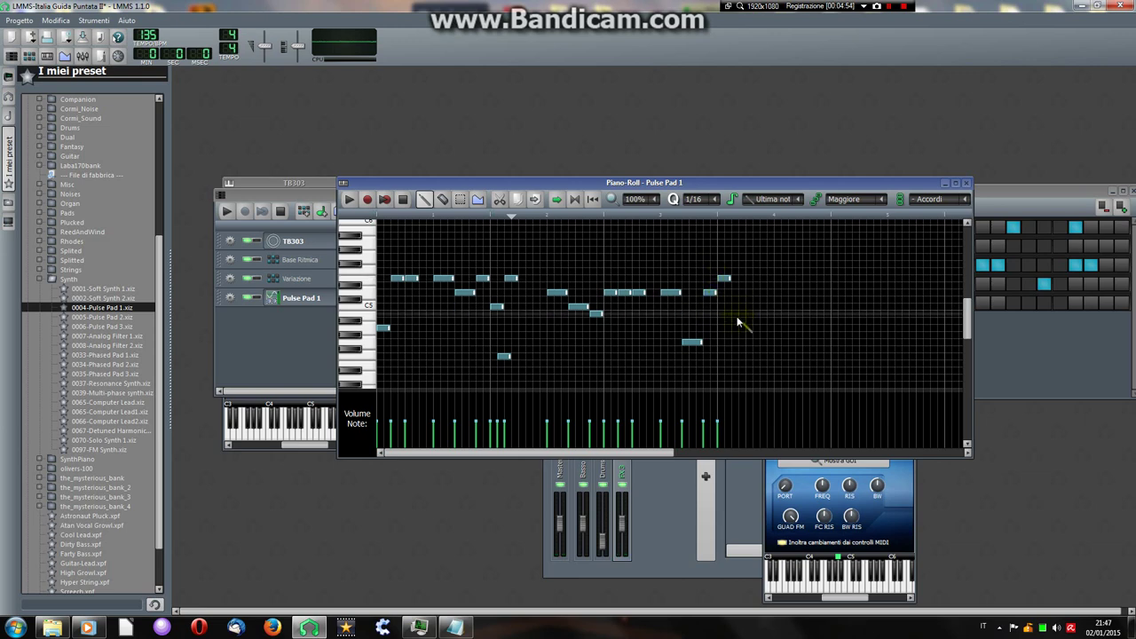
pyautogui.click(736, 314)
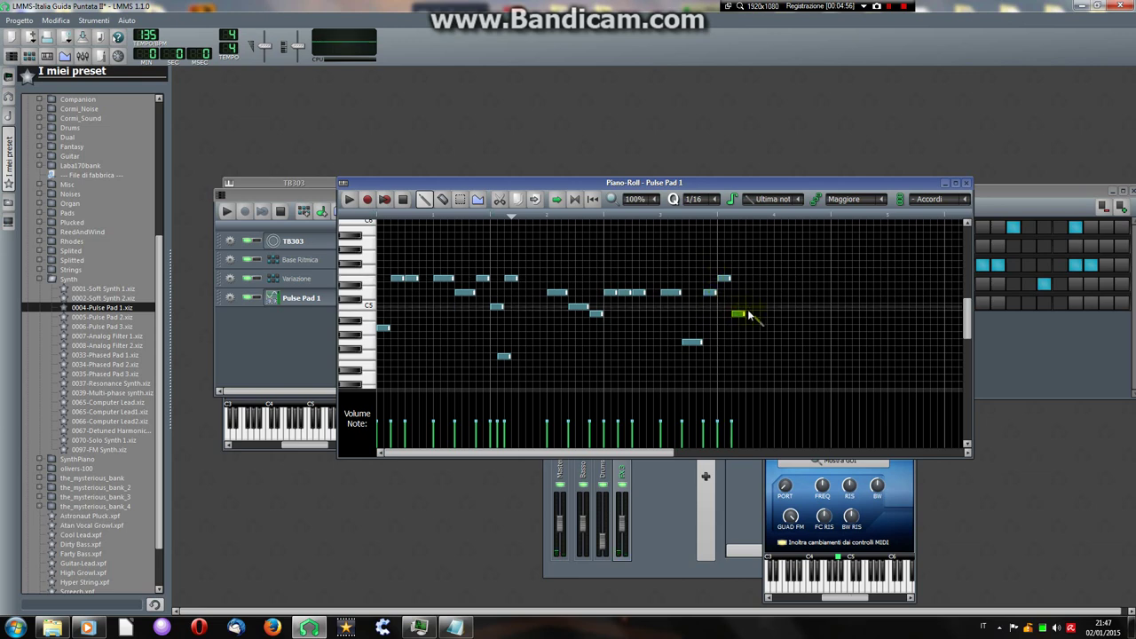
pyautogui.click(750, 315)
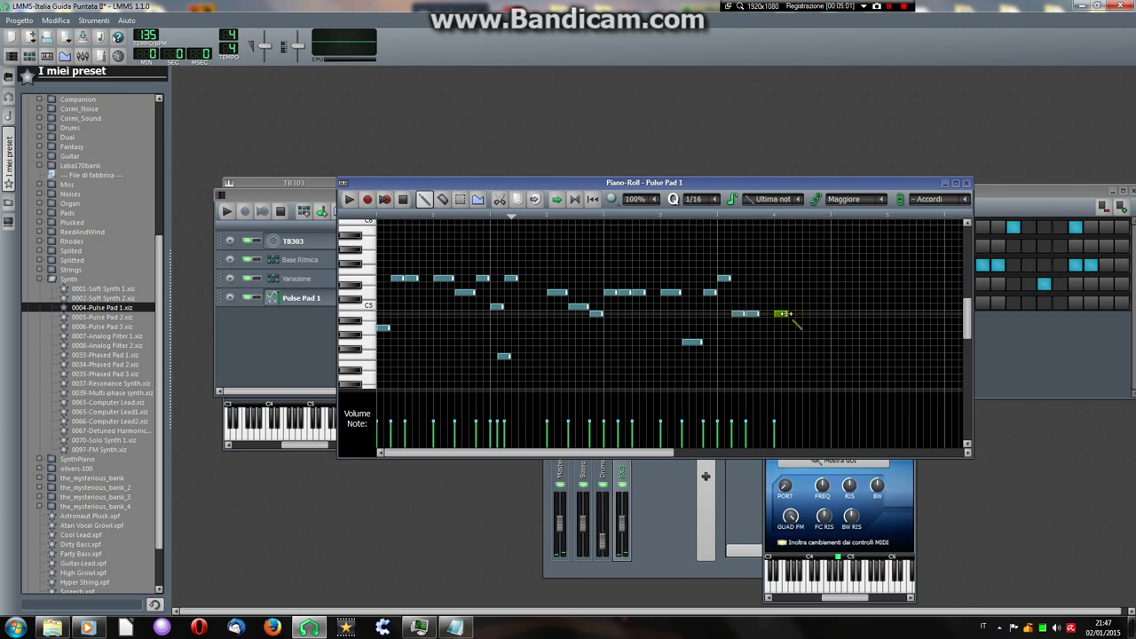
pyautogui.click(807, 279)
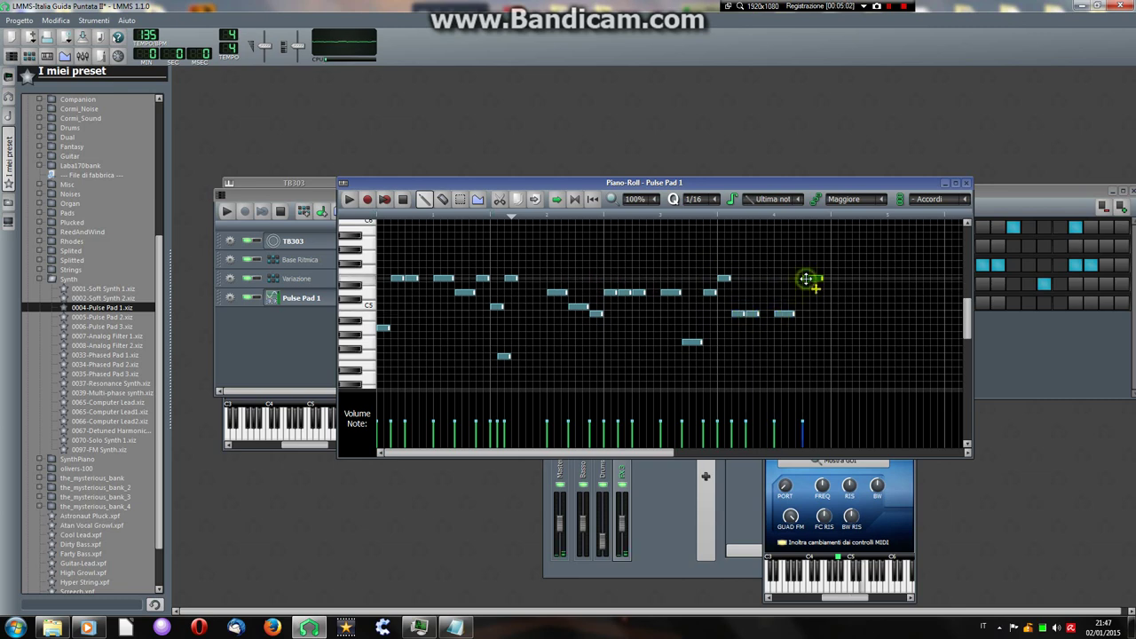
pyautogui.click(813, 345)
pyautogui.moveTo(813, 347); pyautogui.dragTo(820, 346)
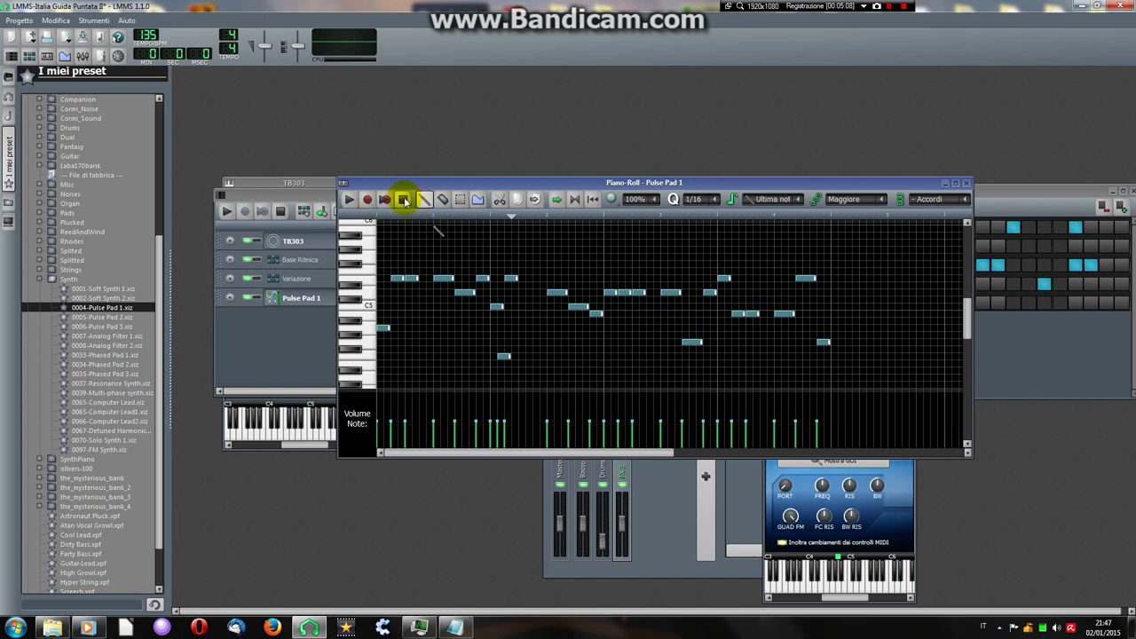
# Play back the melody, shift the second bar's F4 and the E5 after it slightly later, and replay it.
pyautogui.click(349, 199)
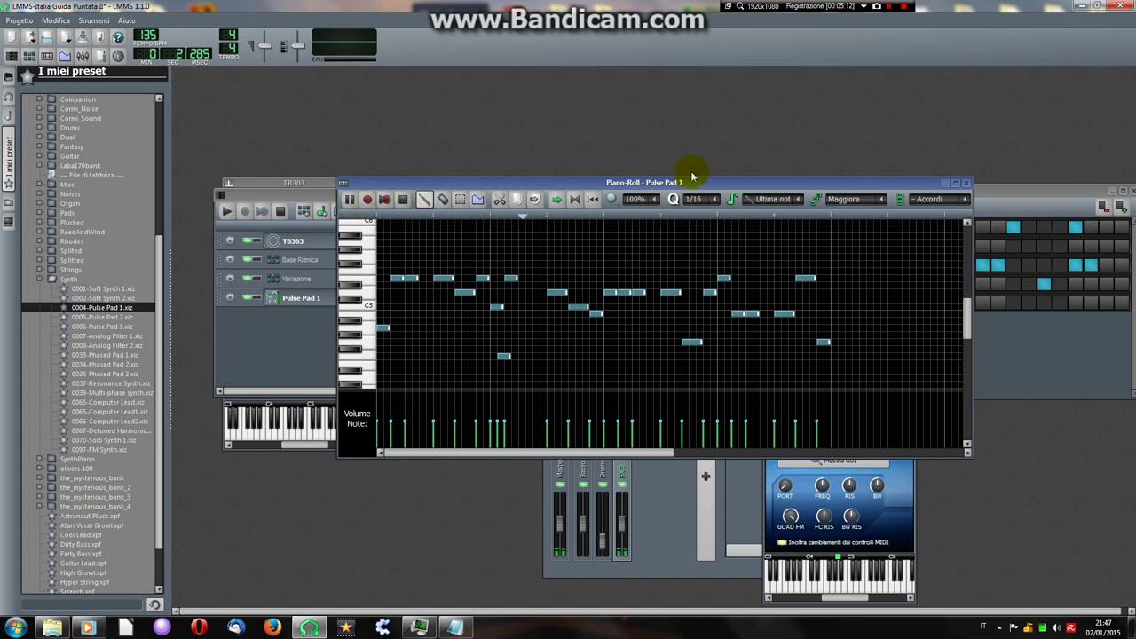
pyautogui.click(403, 200)
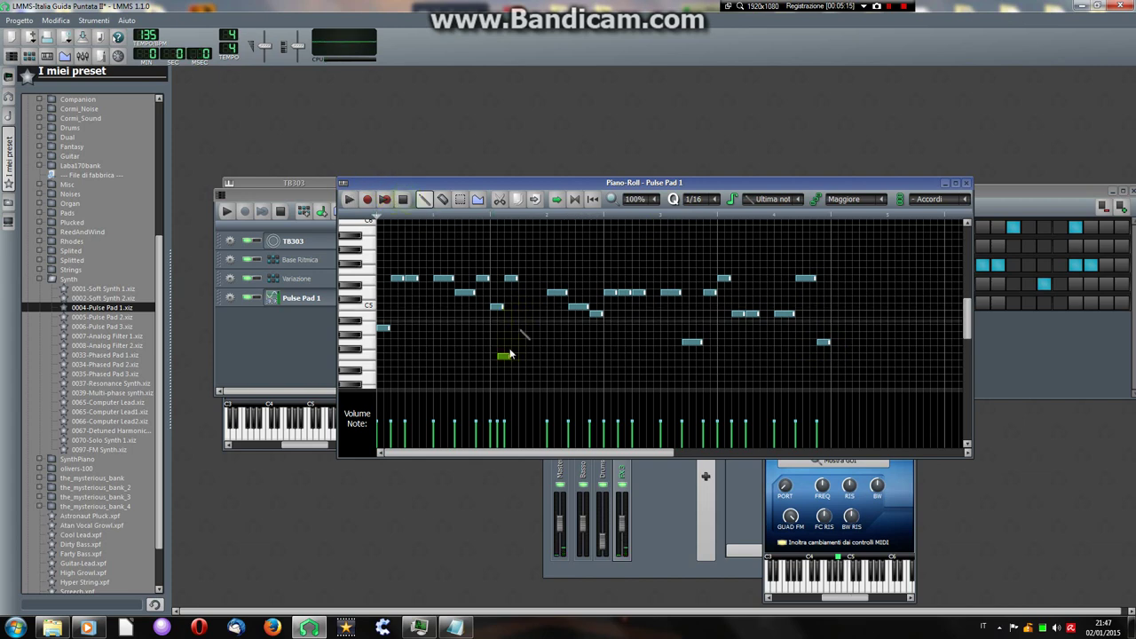
pyautogui.moveTo(504, 356); pyautogui.dragTo(510, 357)
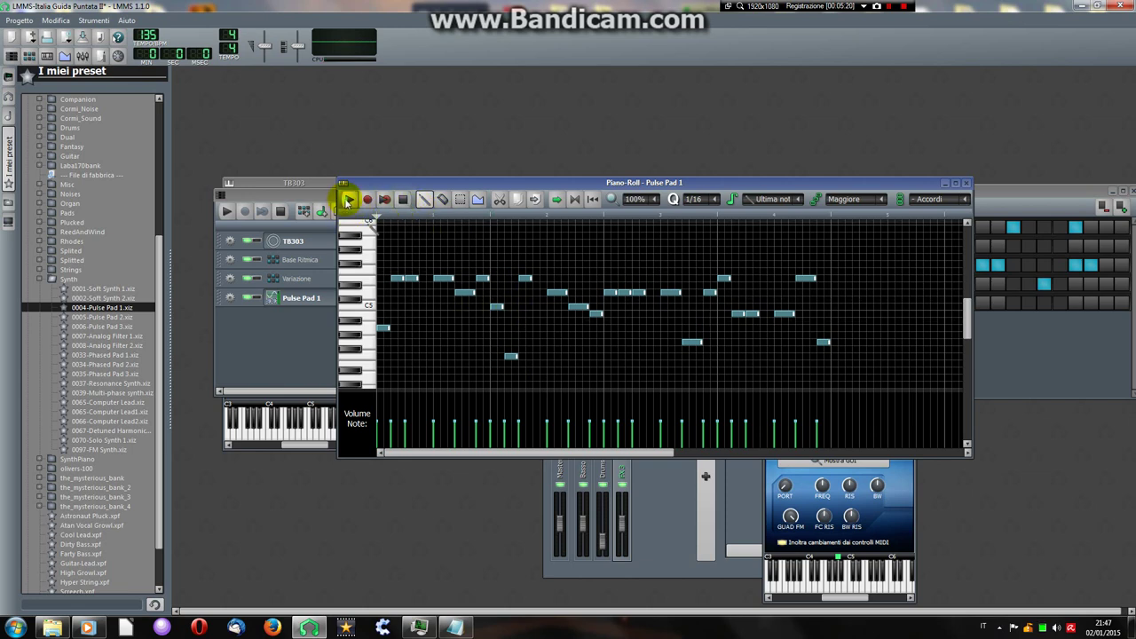
pyautogui.click(349, 198)
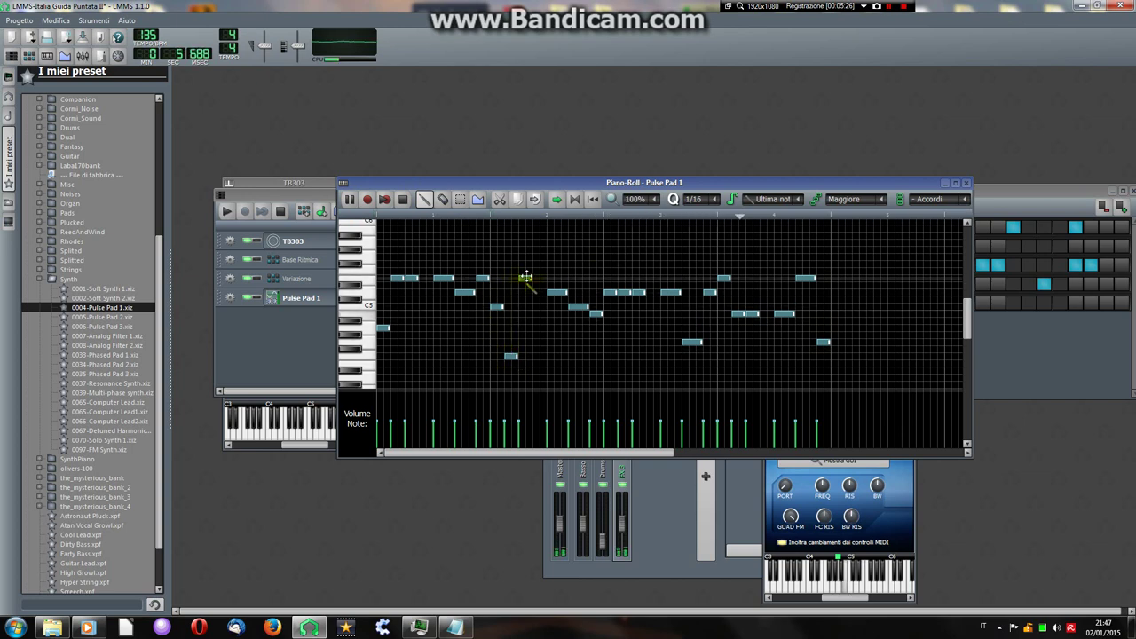
# Raise the shifted E5 in the second bar to F5, audition the melody and return to the Song-Editor.
pyautogui.click(402, 199)
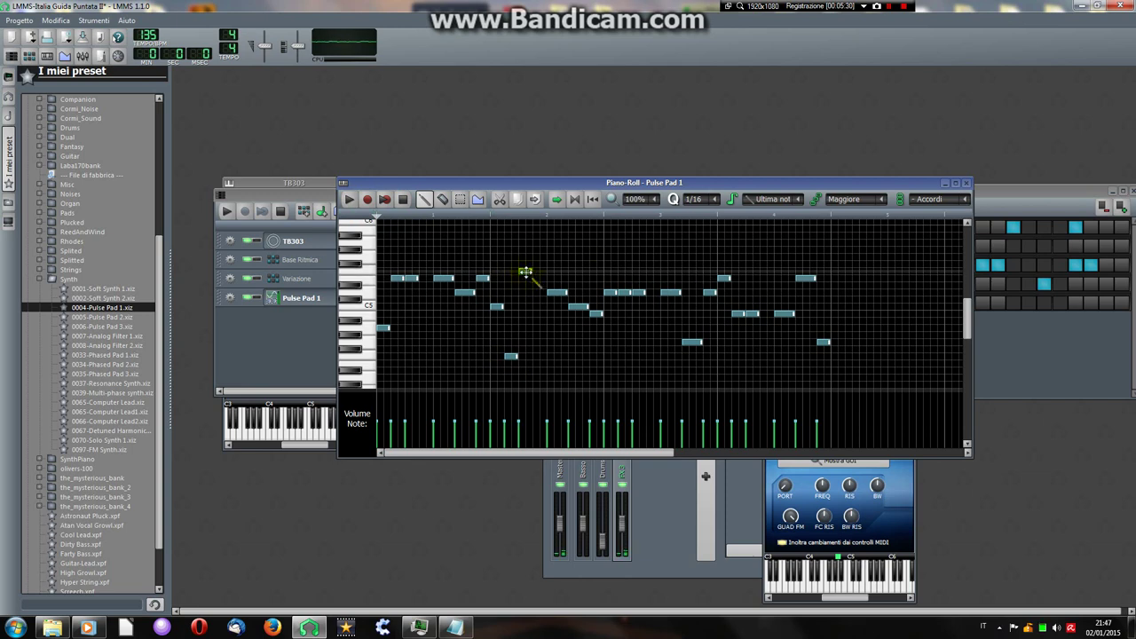
pyautogui.click(347, 200)
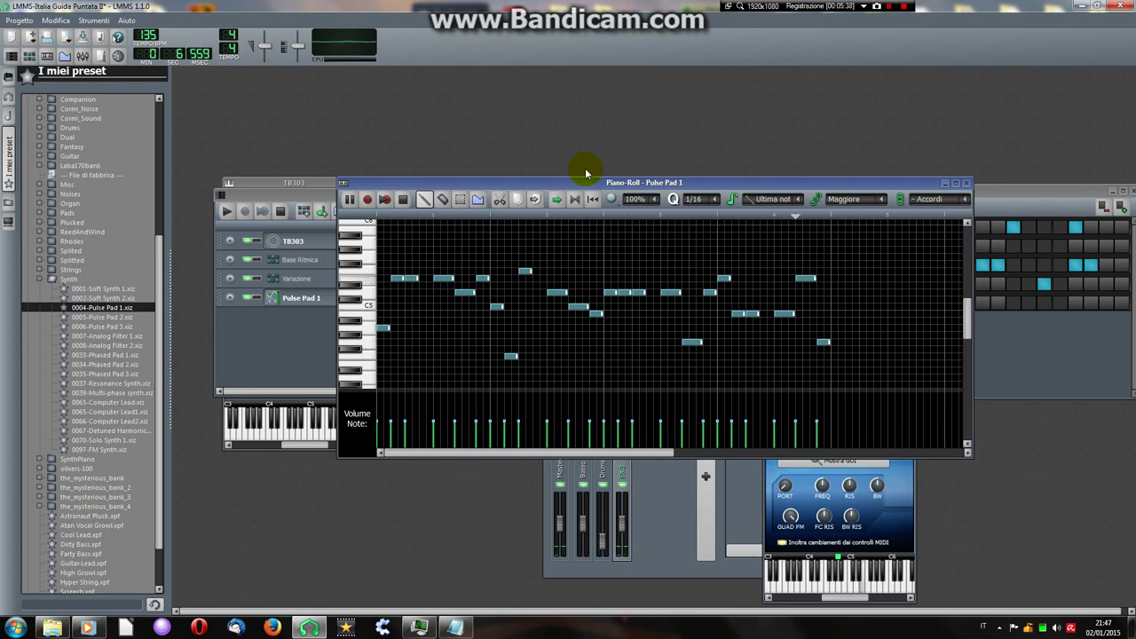
pyautogui.click(405, 200)
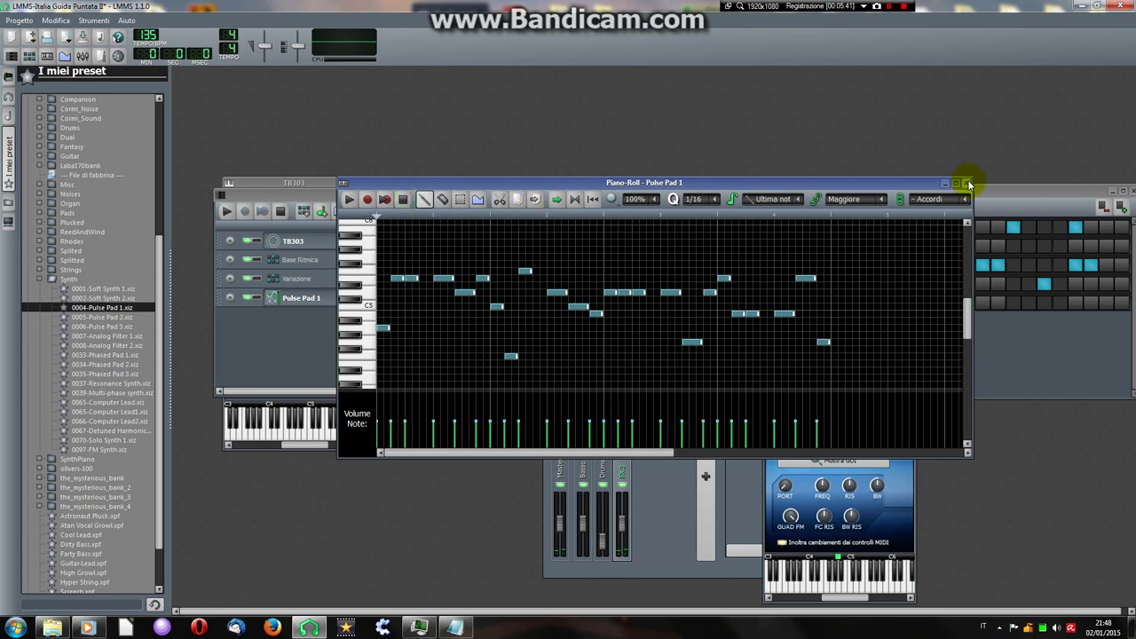
pyautogui.click(968, 183)
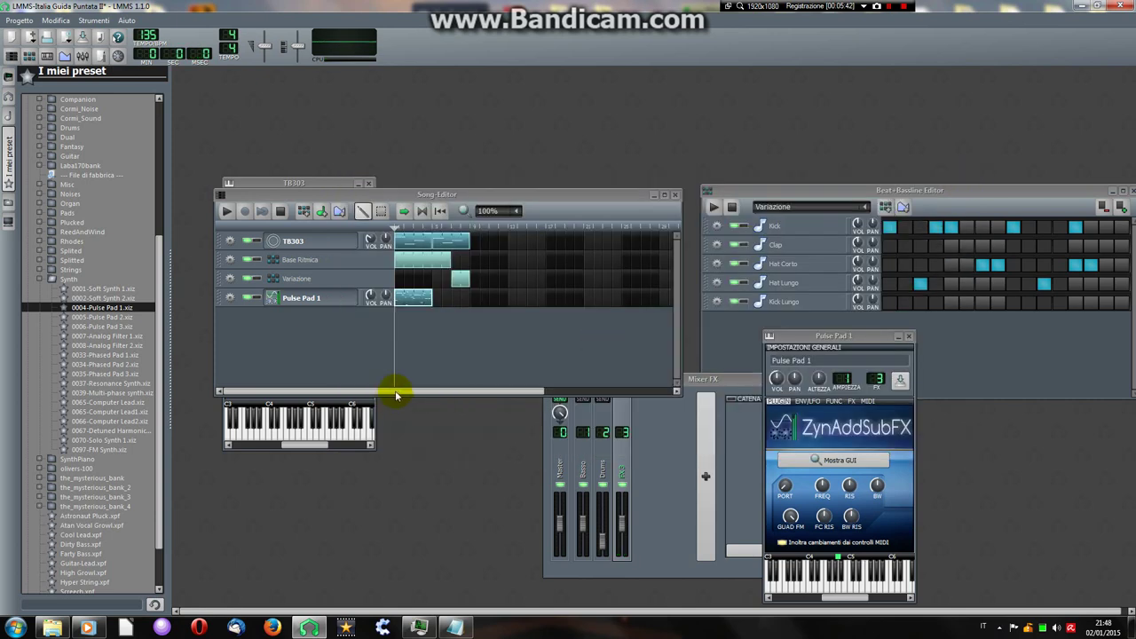
# Copy the Pulse Pad 1 pattern directly behind the original, starting at bar 5, and play the song.
pyautogui.click(425, 301)
pyautogui.moveTo(425, 302); pyautogui.dragTo(441, 302)
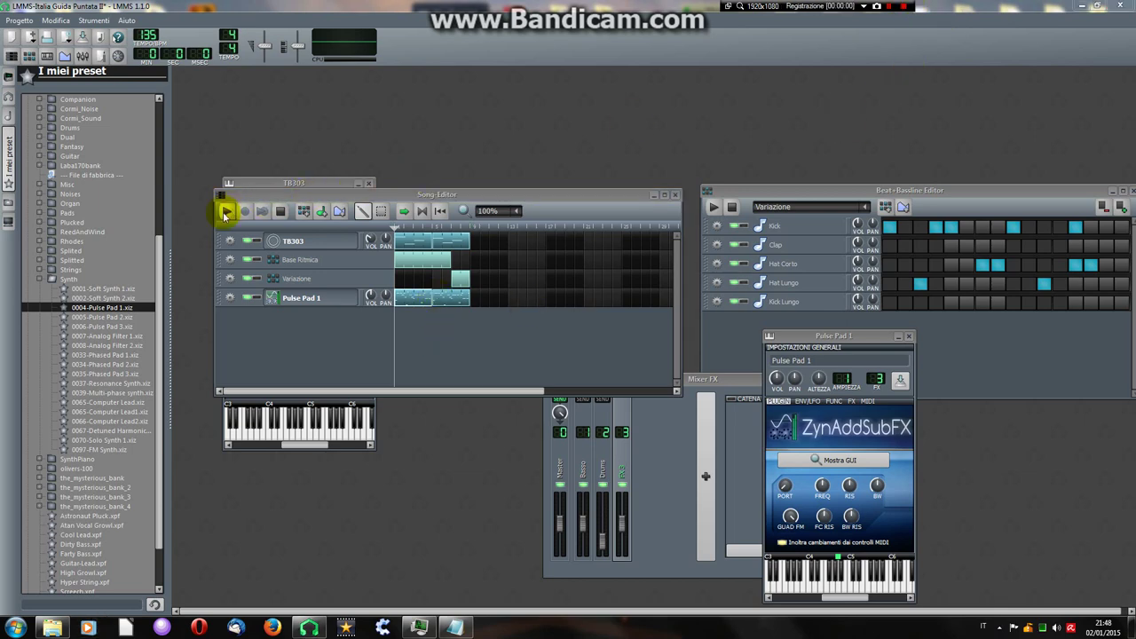
pyautogui.click(227, 210)
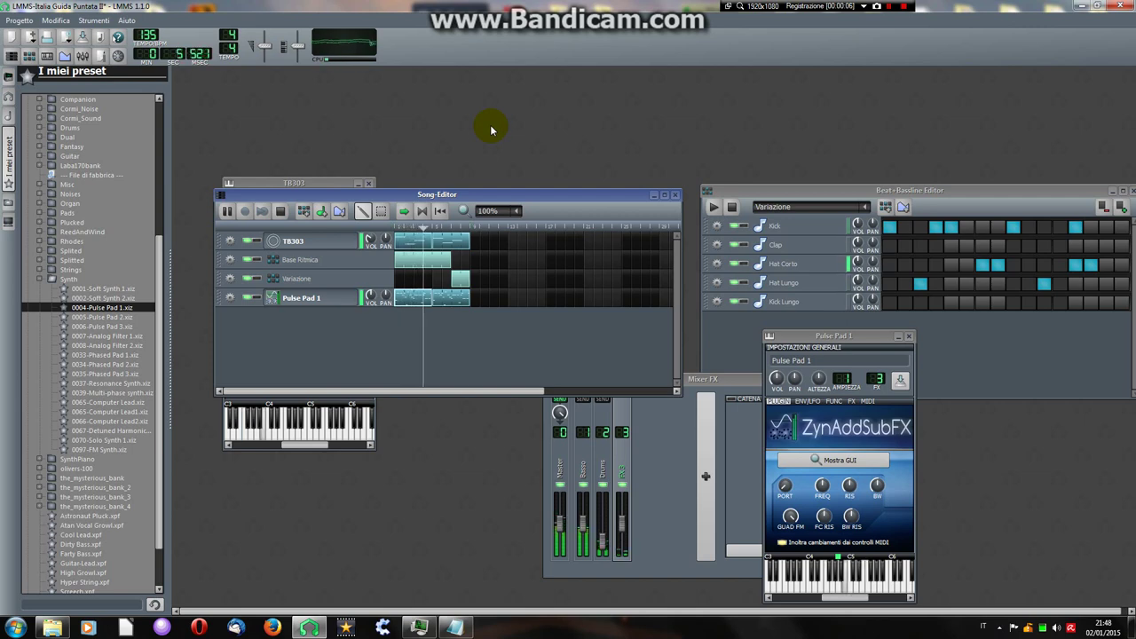
# Raise the volume of mixer channel 3 during playback and rename the channel Melody, ending with playback stopped.
pyautogui.moveTo(628, 528); pyautogui.dragTo(637, 513)
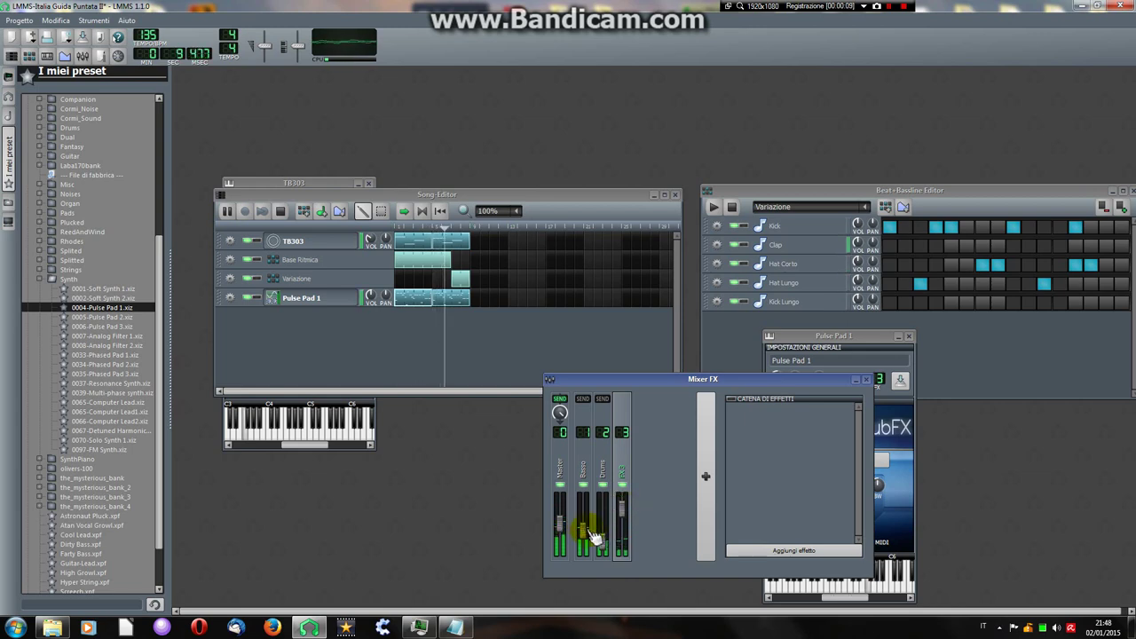
pyautogui.doubleClick(624, 470)
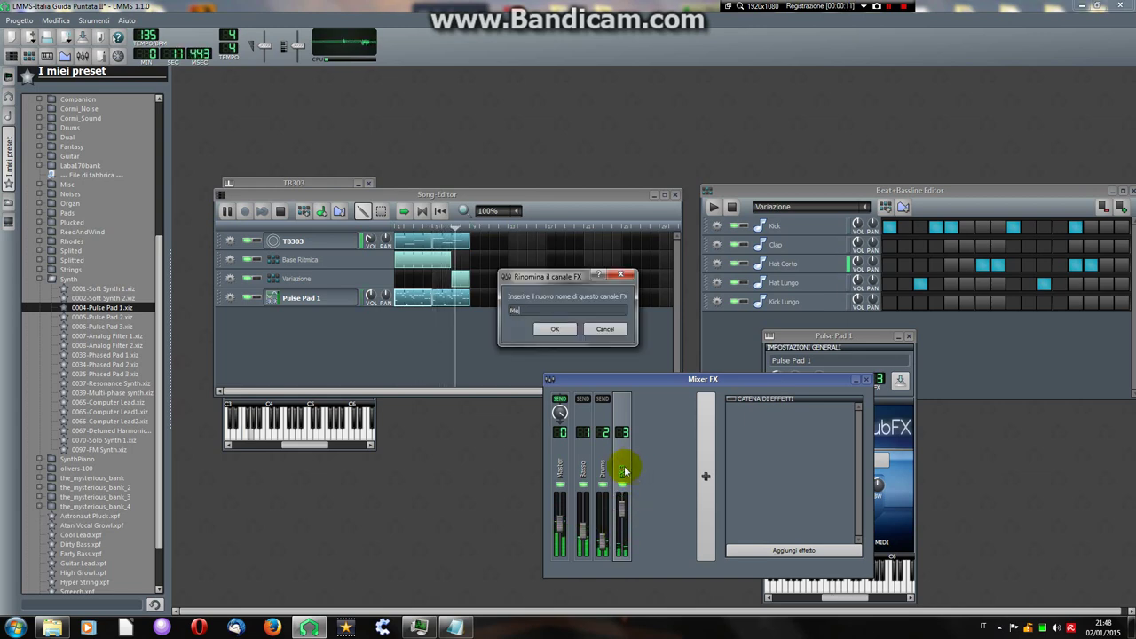
pyautogui.write('Melody')
pyautogui.press('Return')
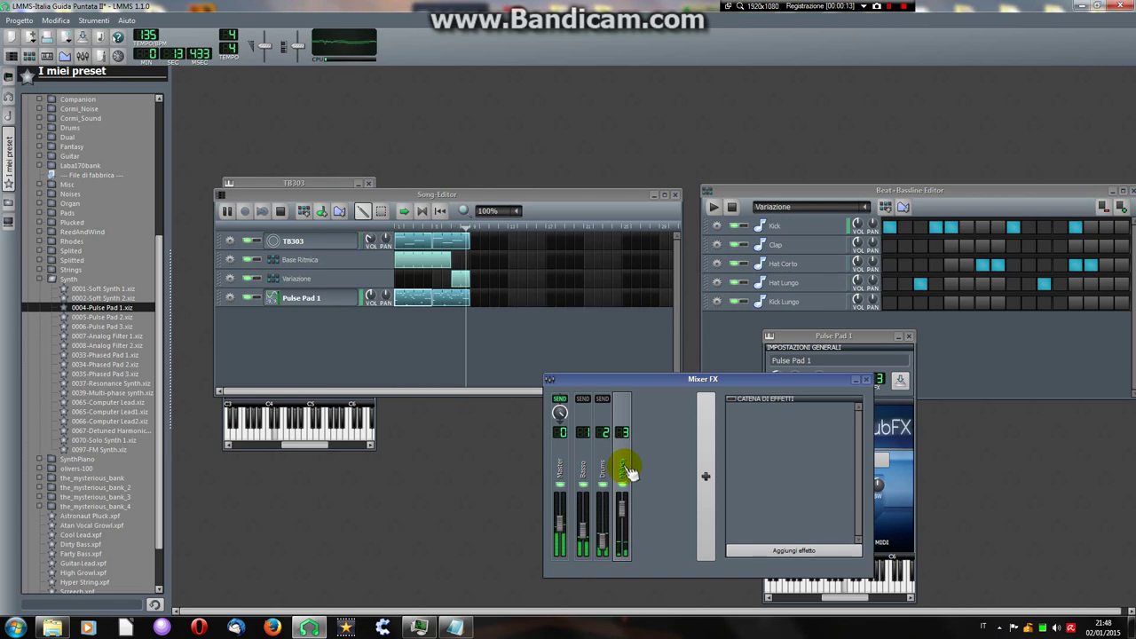
pyautogui.click(281, 213)
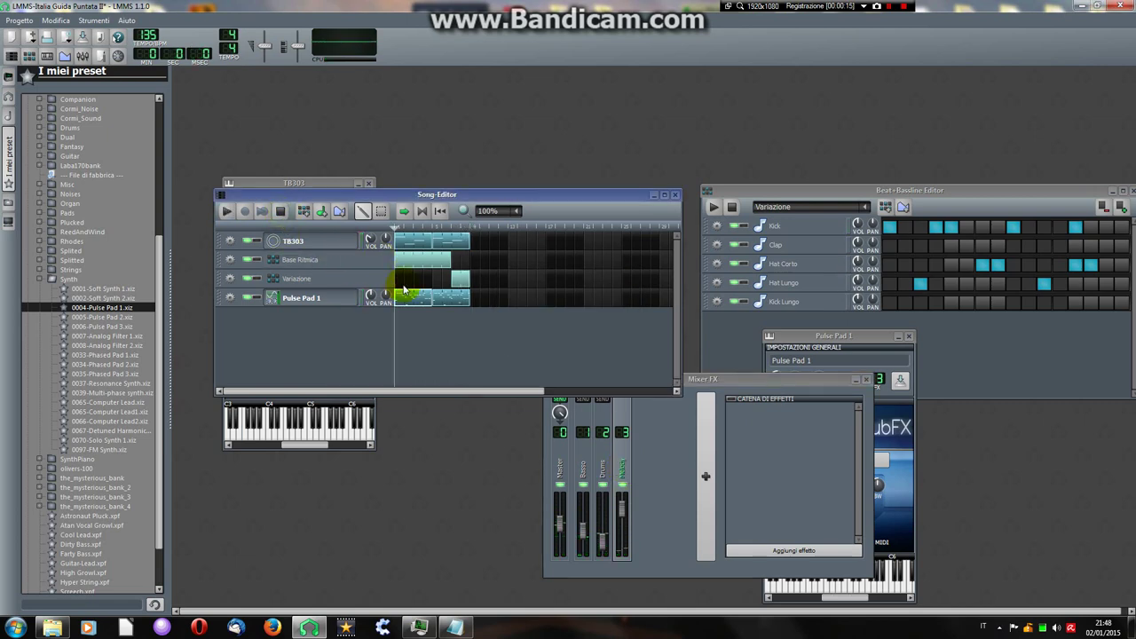
# Compare the fourth-bar notes of the first TB303 pattern with those of the Pulse Pad 1 pattern in the Piano-Roll, and close it.
pyautogui.doubleClick(431, 247)
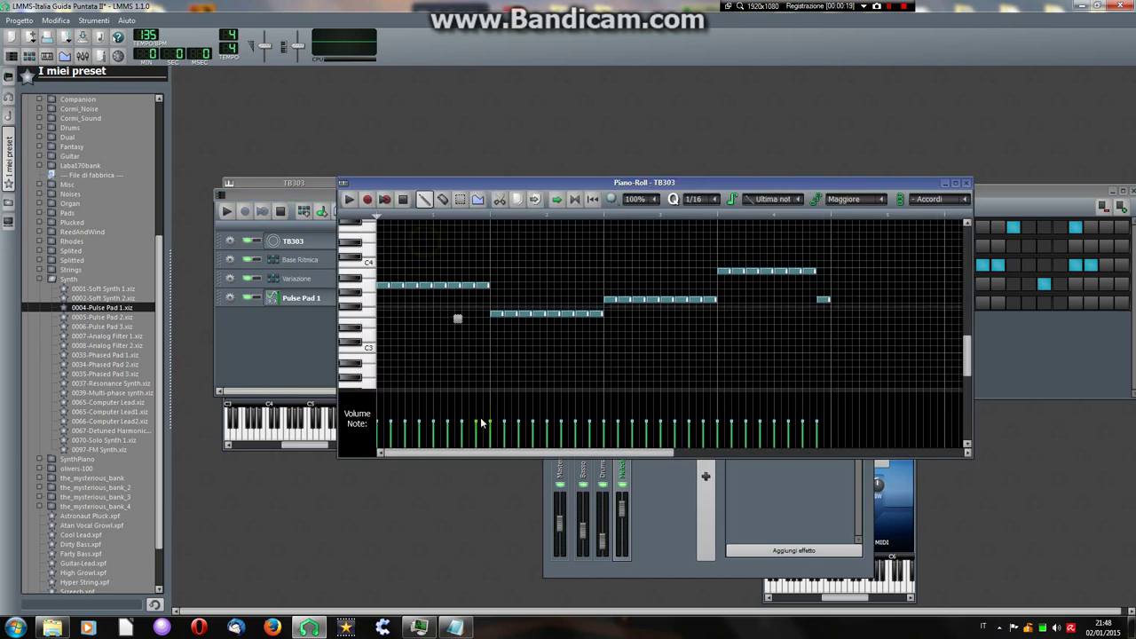
pyautogui.click(724, 270)
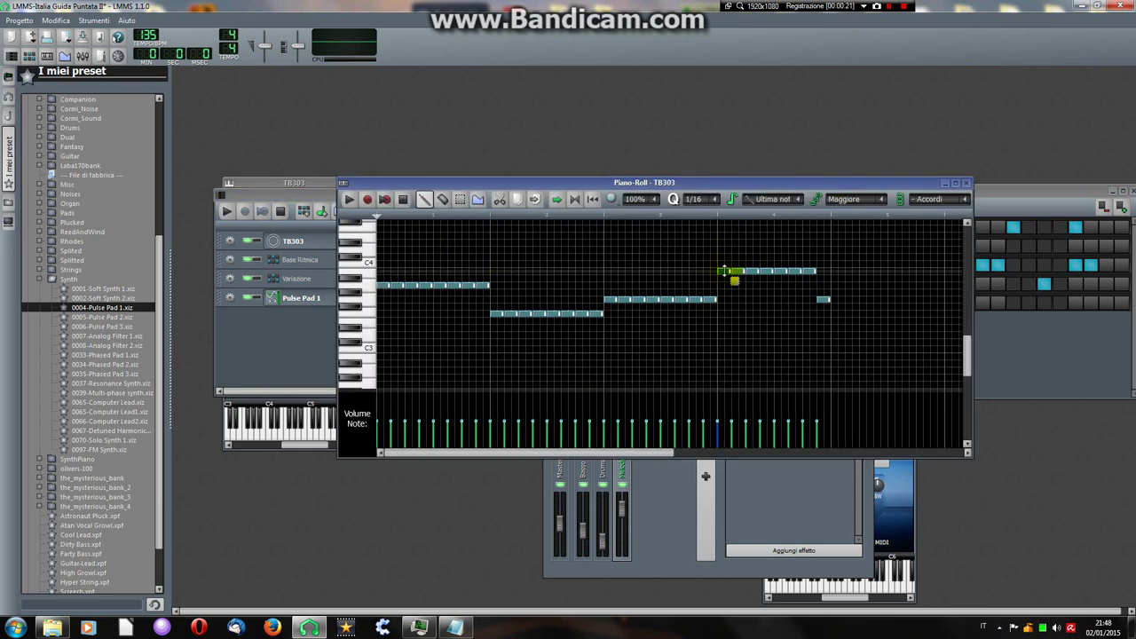
pyautogui.click(297, 323)
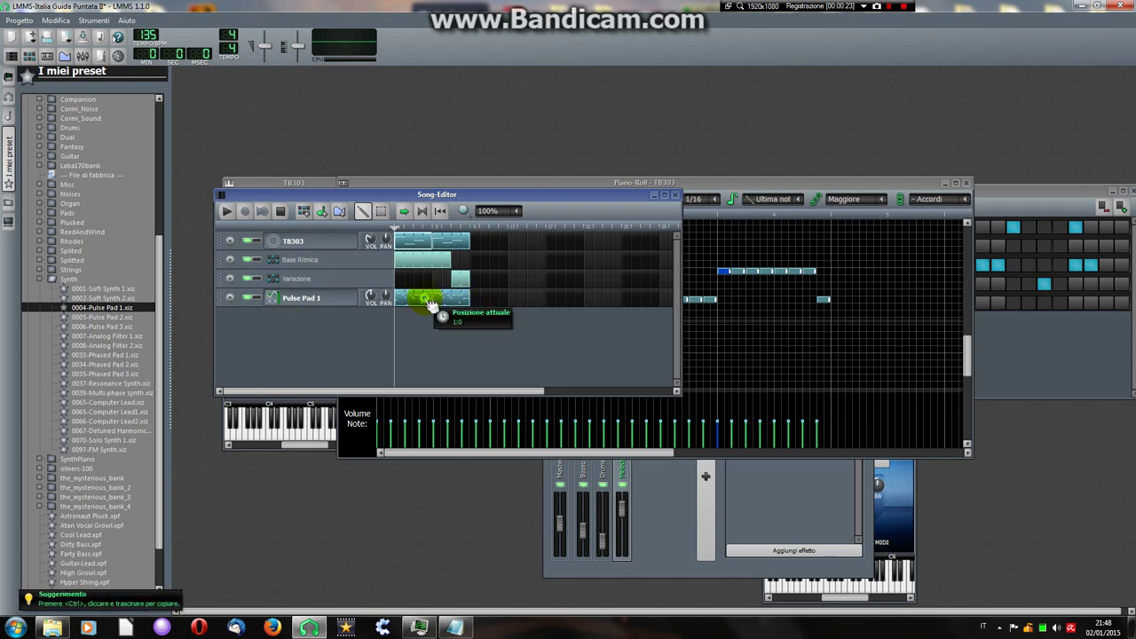
pyautogui.doubleClick(435, 311)
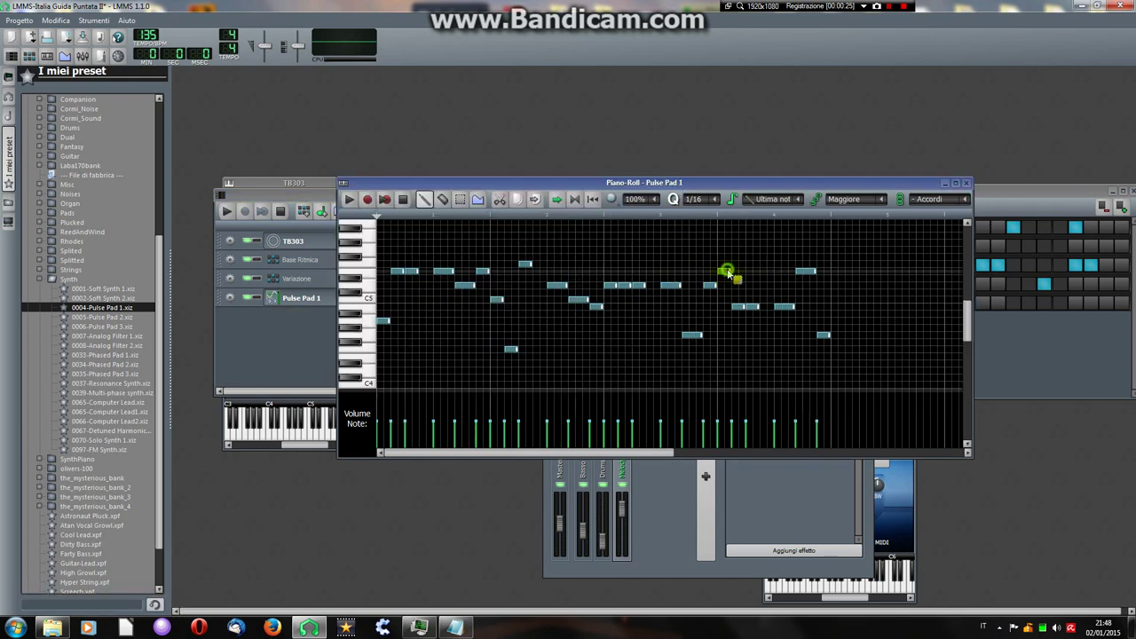
pyautogui.click(725, 271)
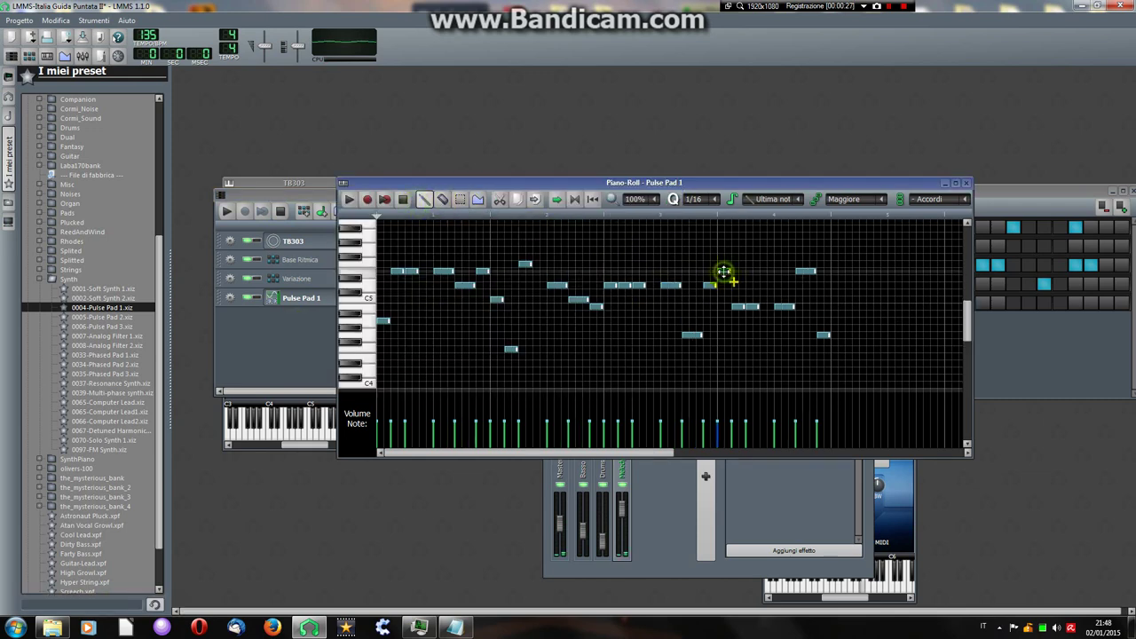
pyautogui.click(783, 307)
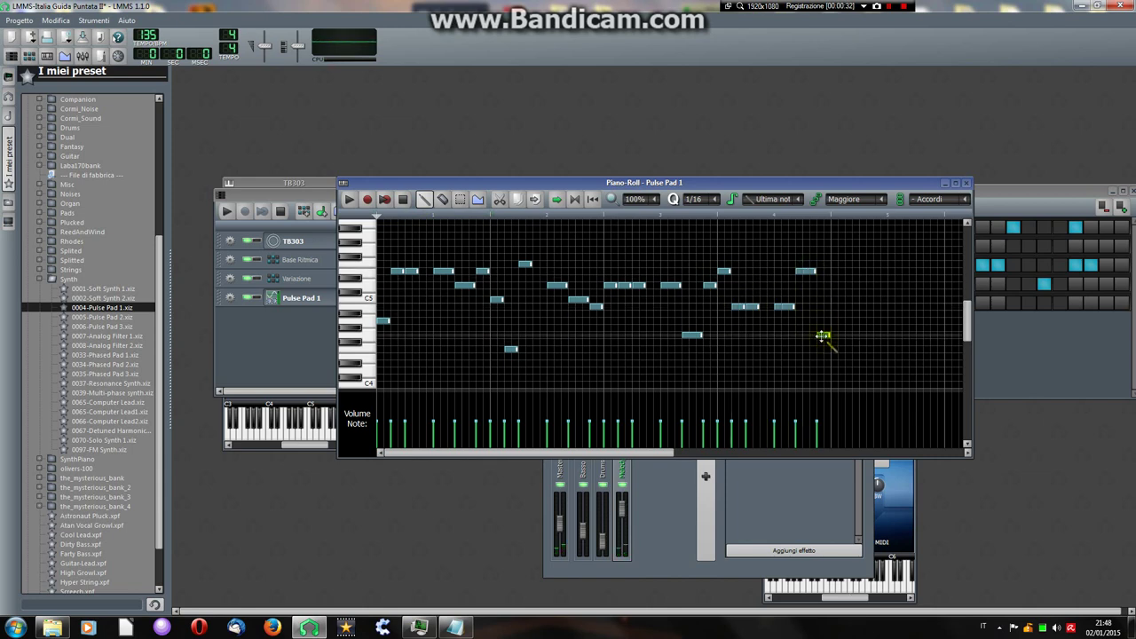
pyautogui.click(968, 183)
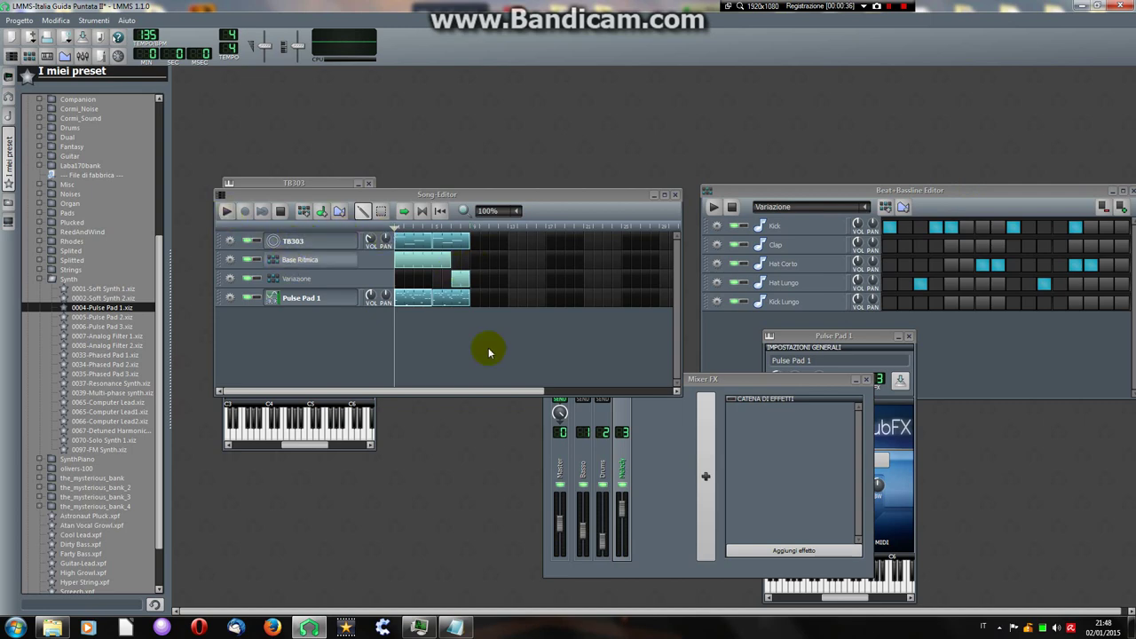
# Bring the FX mixer to the front and check the send controls of the Basso and Drums channels.
pyautogui.click(672, 482)
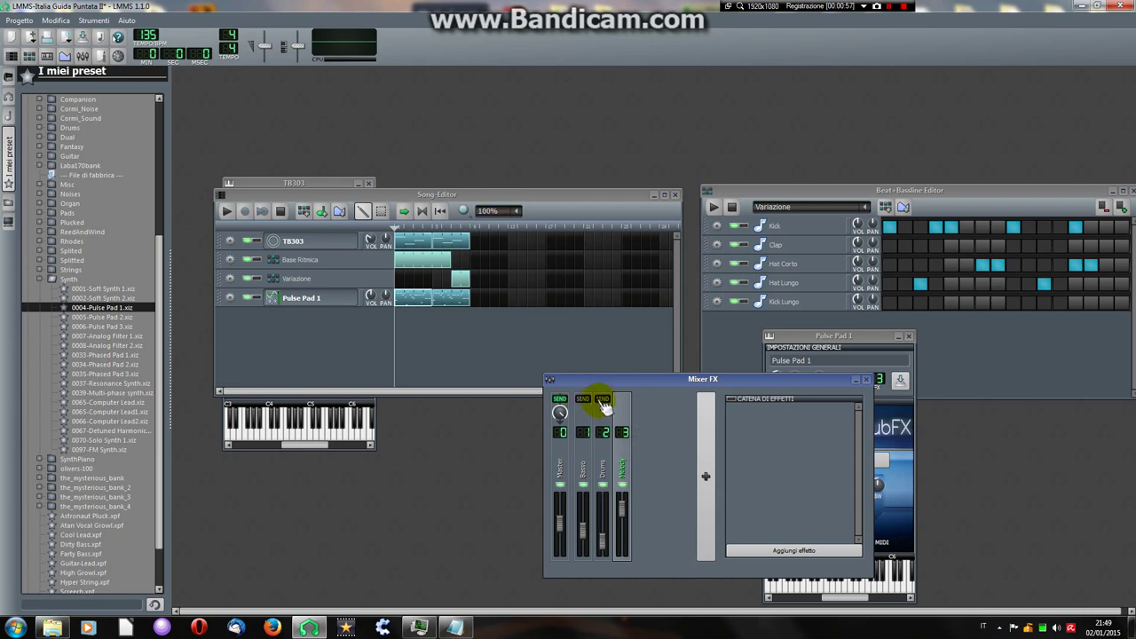
pyautogui.click(603, 399)
pyautogui.click(583, 400)
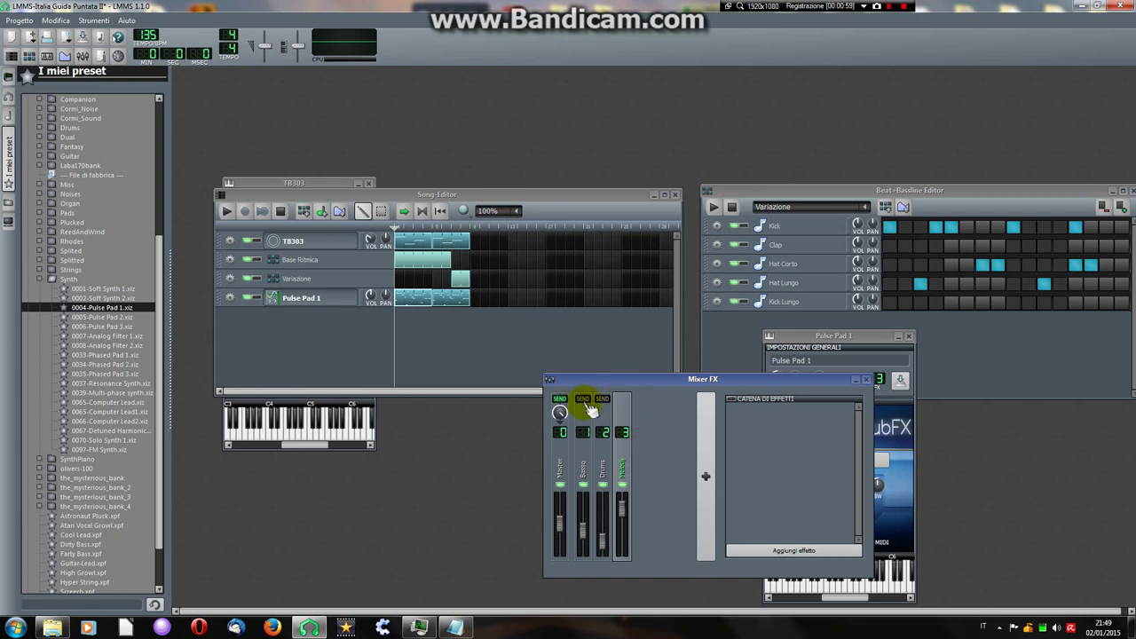